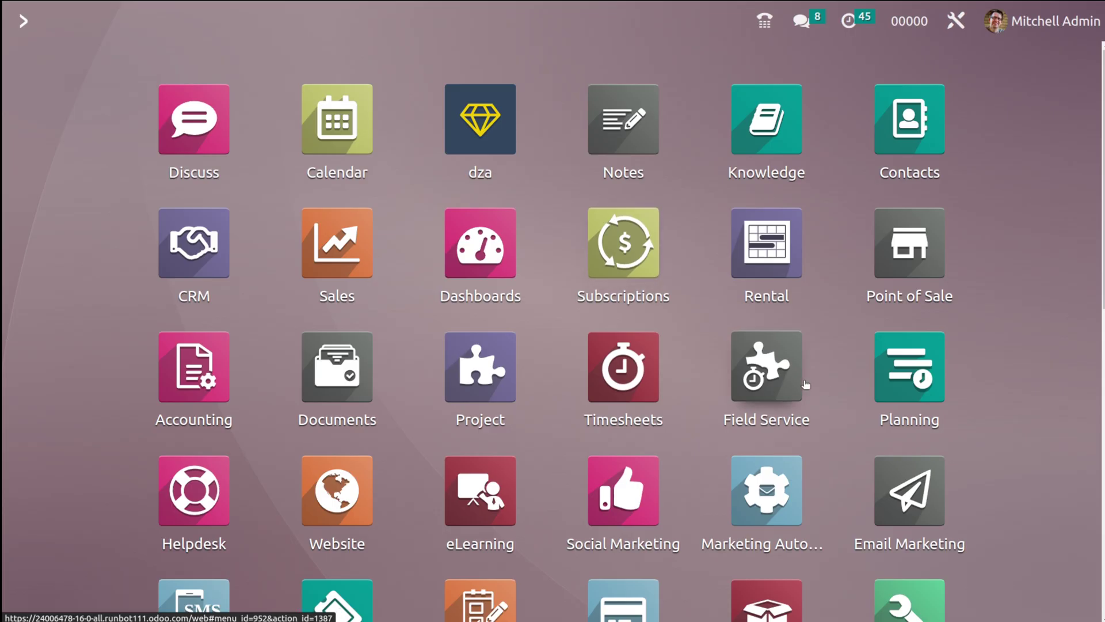
Open the Field Service app from the Odoo home screen to view My Tasks
left_click(777, 380)
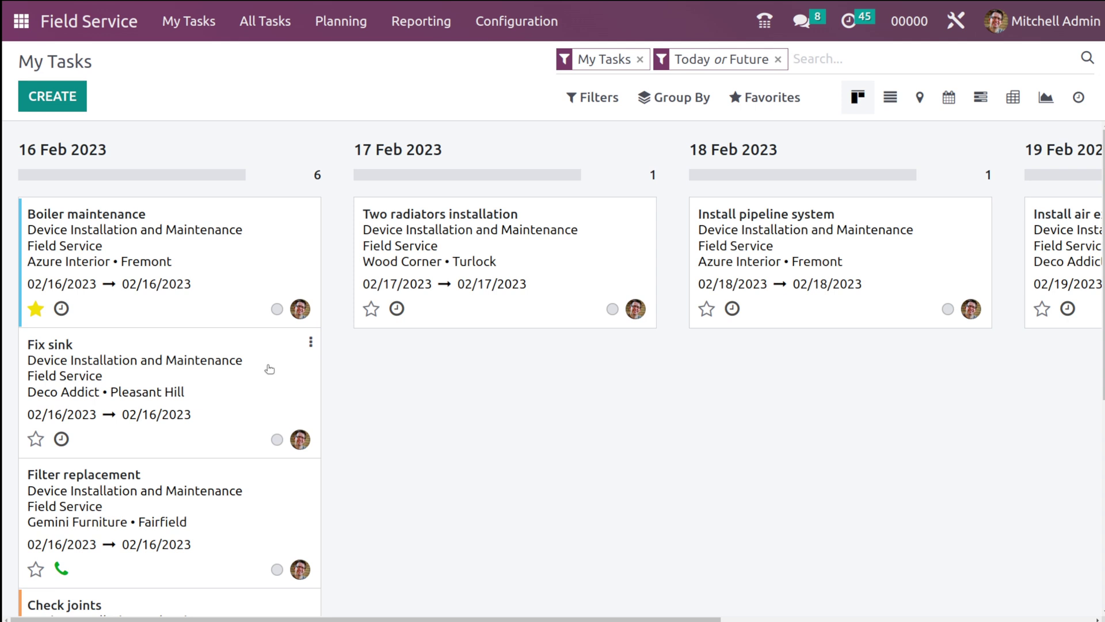
Open Reporting > Tasks Analysis, glance at the pivot, and return to the task-count bar graph
left_click(419, 30)
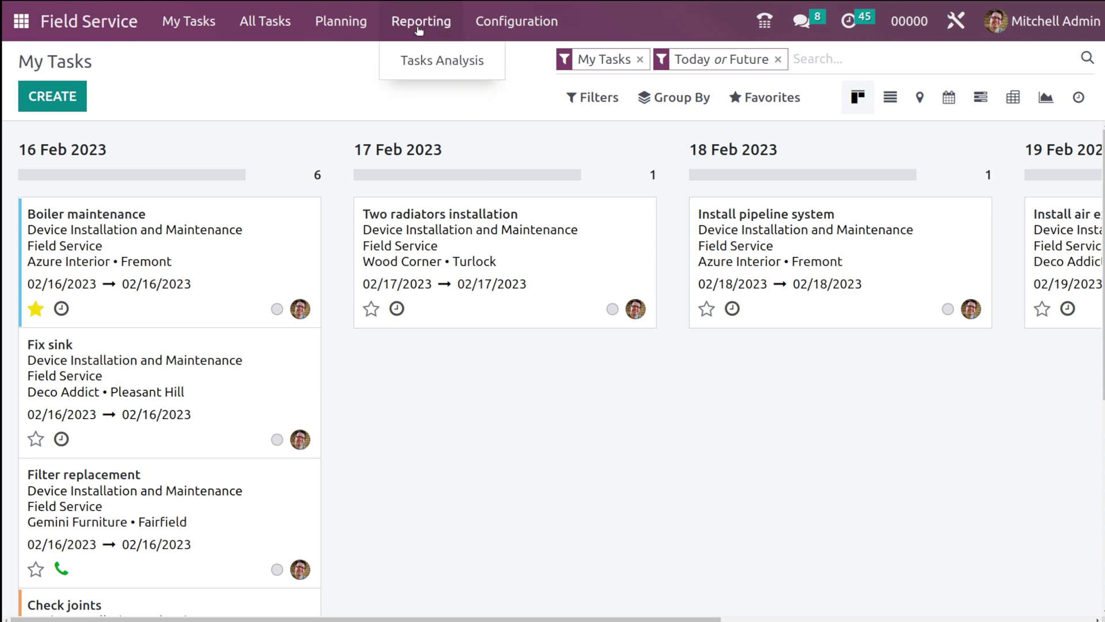
left_click(488, 59)
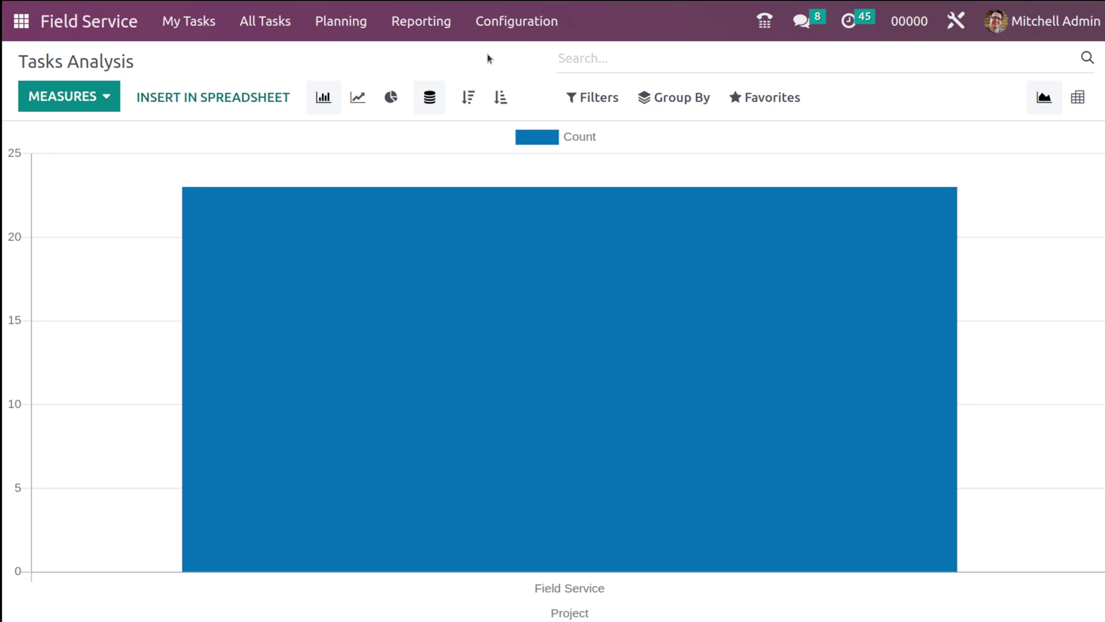
left_click(1083, 95)
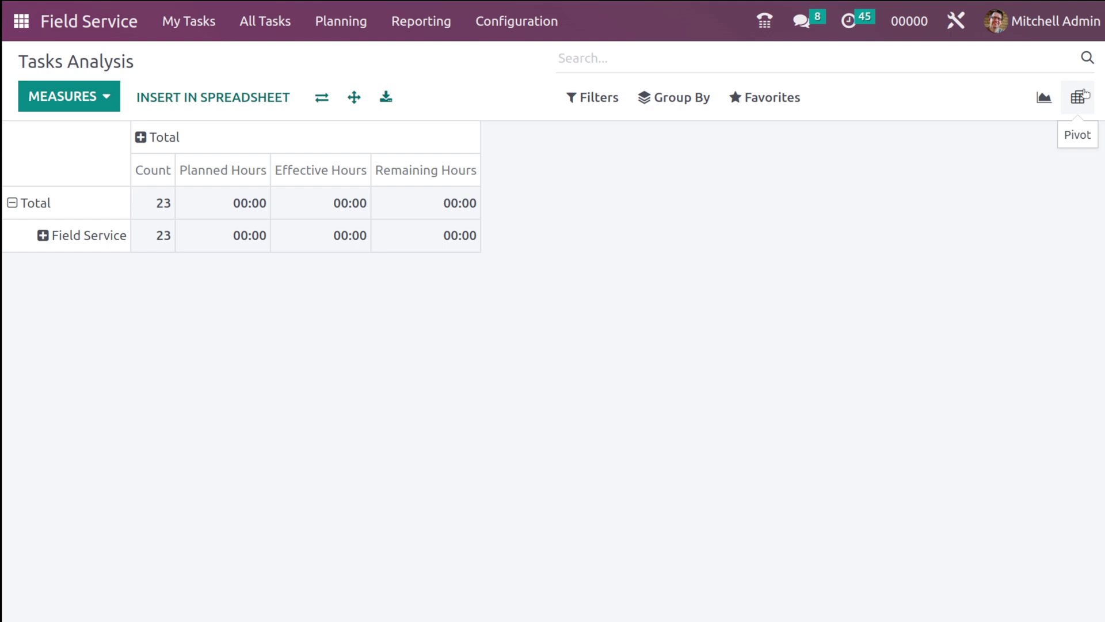
left_click(1045, 99)
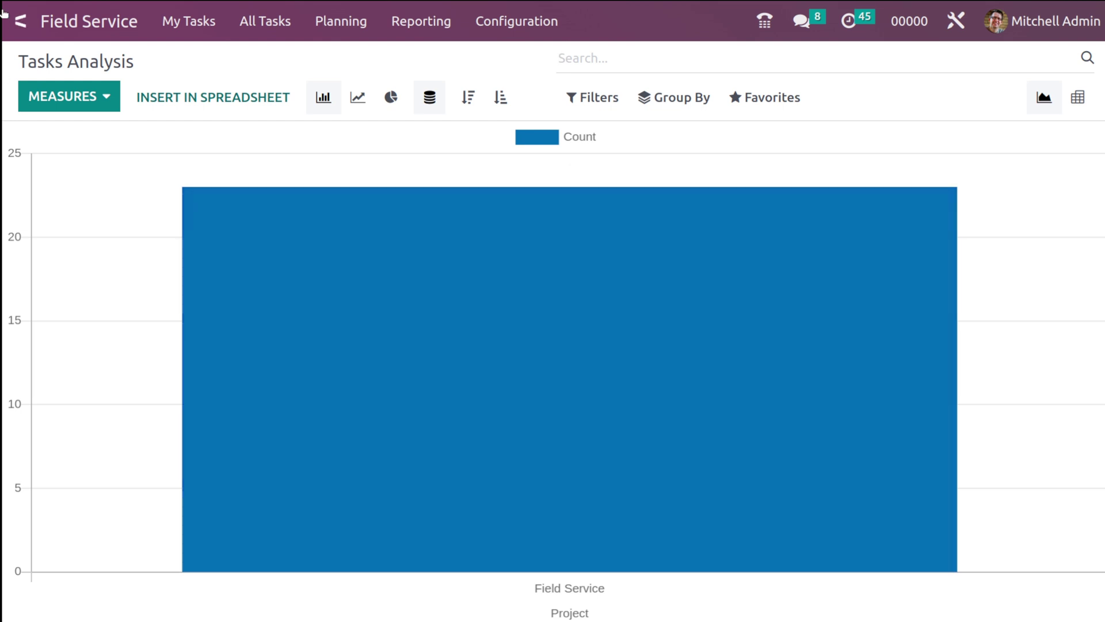
left_click(97, 99)
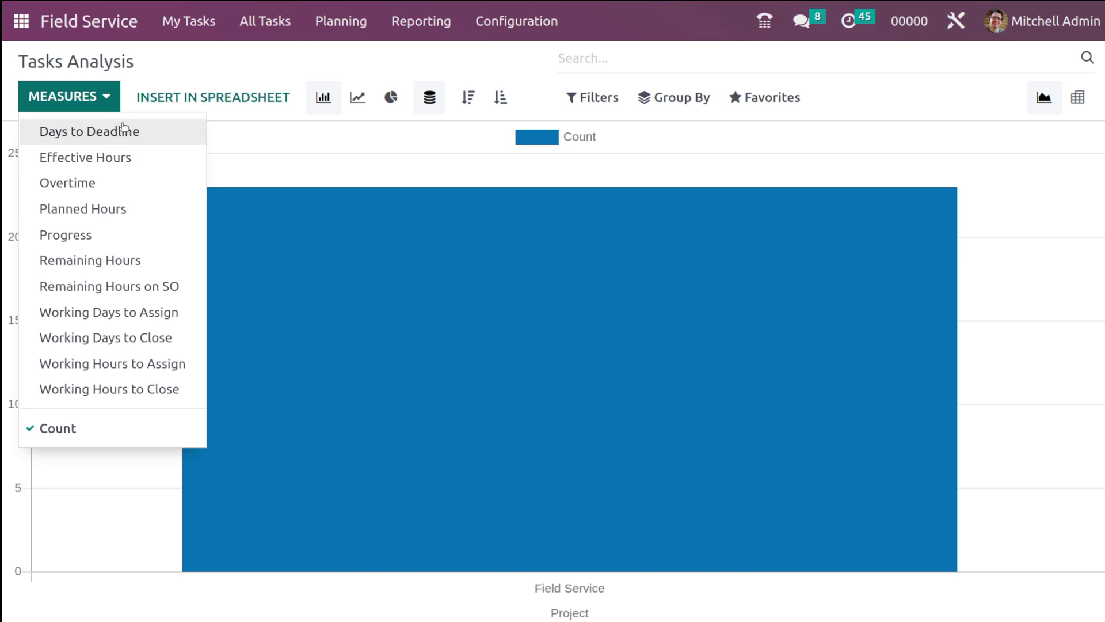
left_click(66, 135)
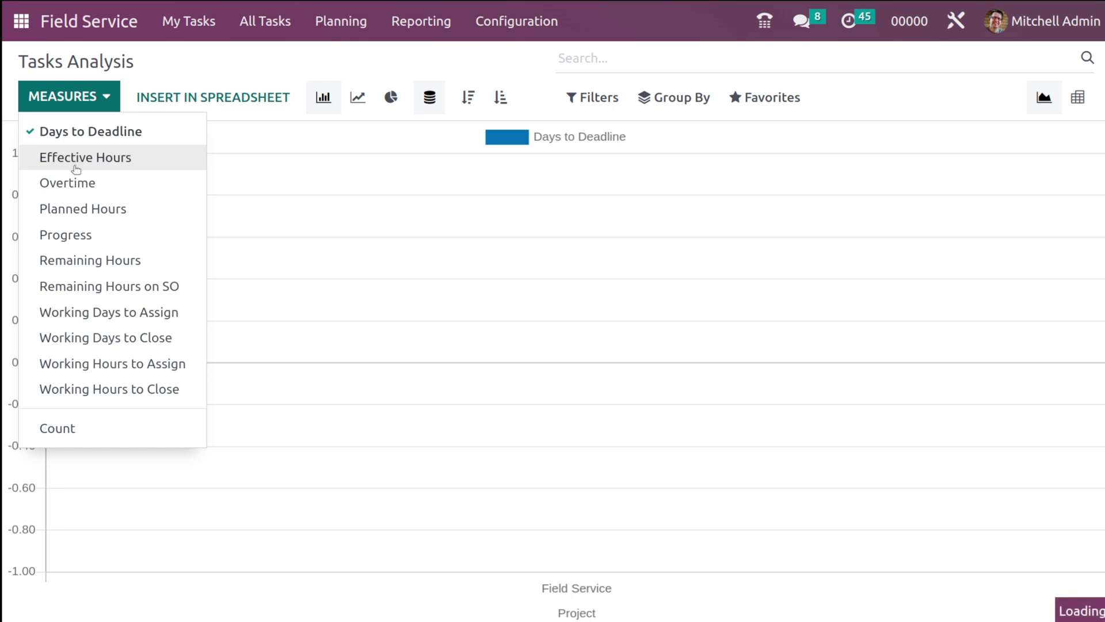
left_click(76, 166)
left_click(94, 187)
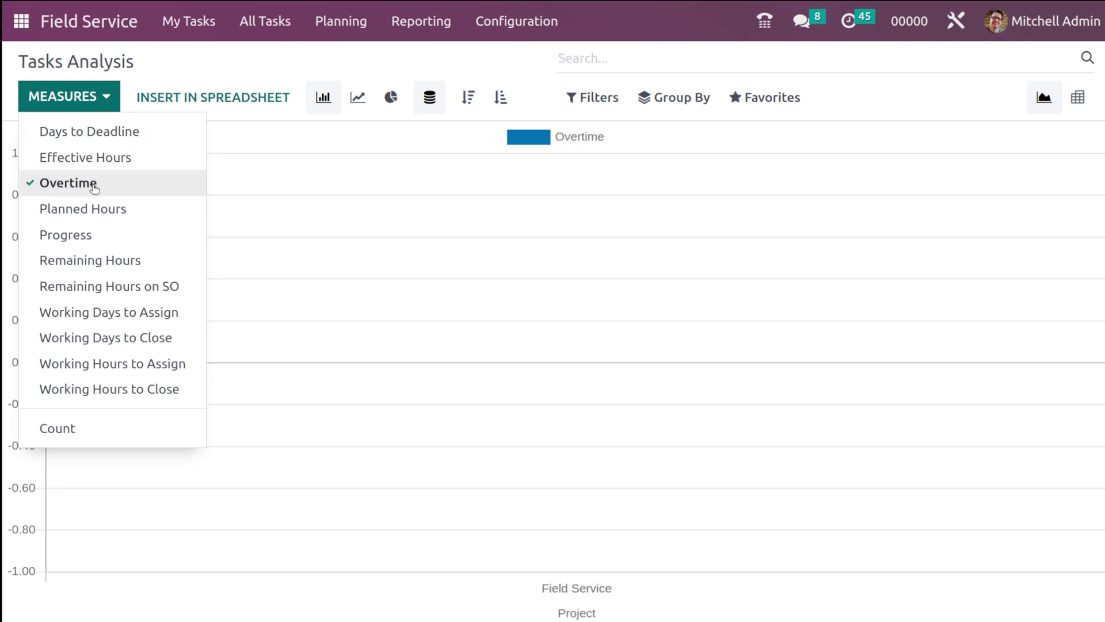
left_click(87, 216)
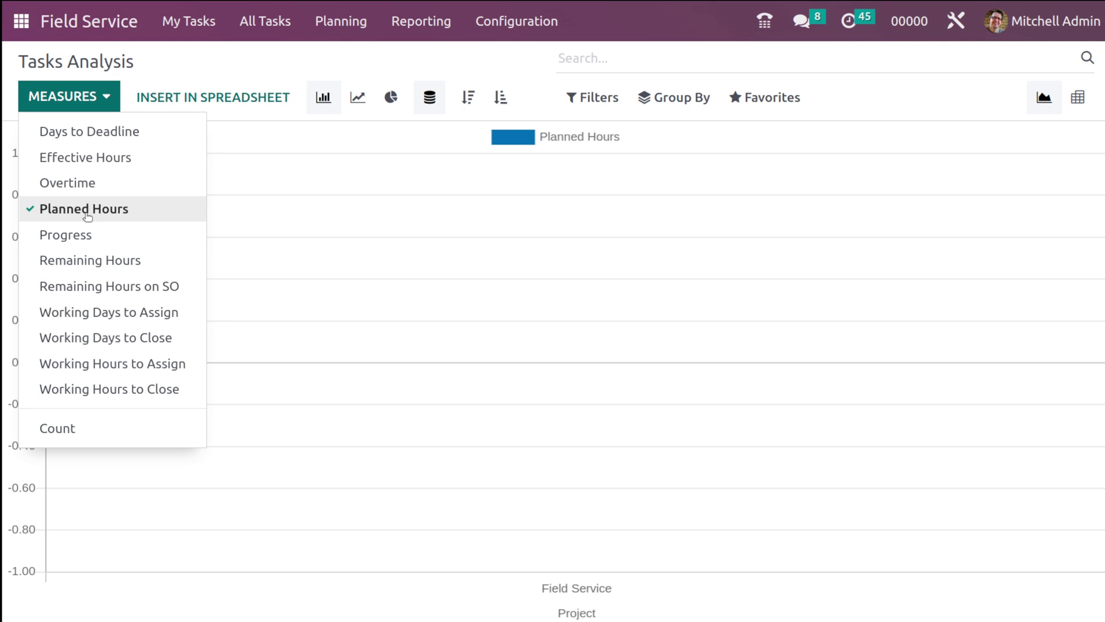
left_click(62, 245)
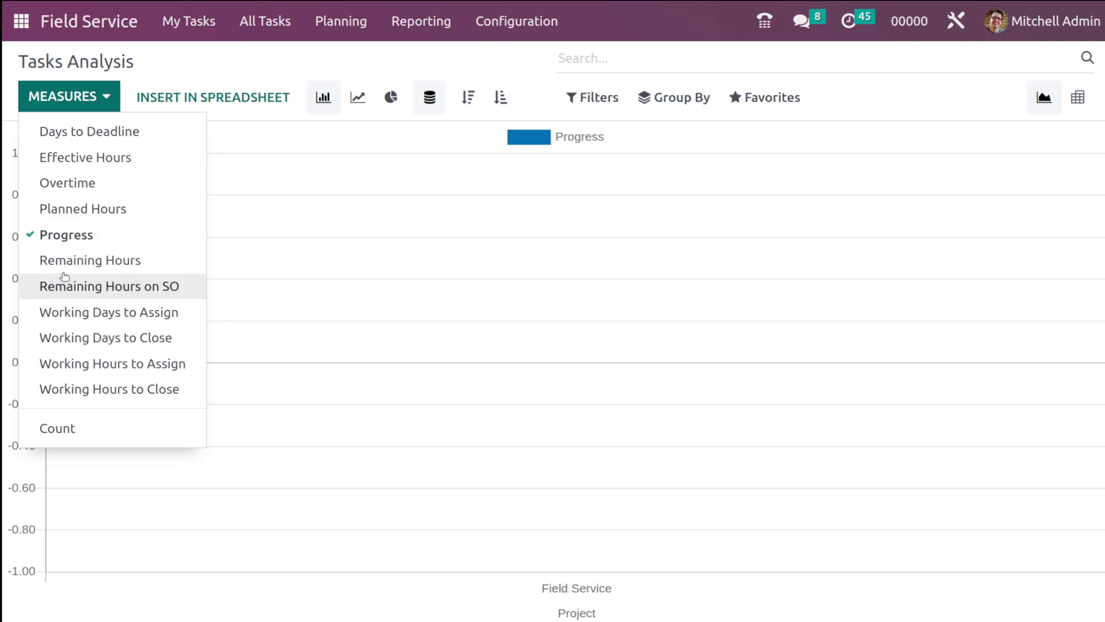
left_click(73, 262)
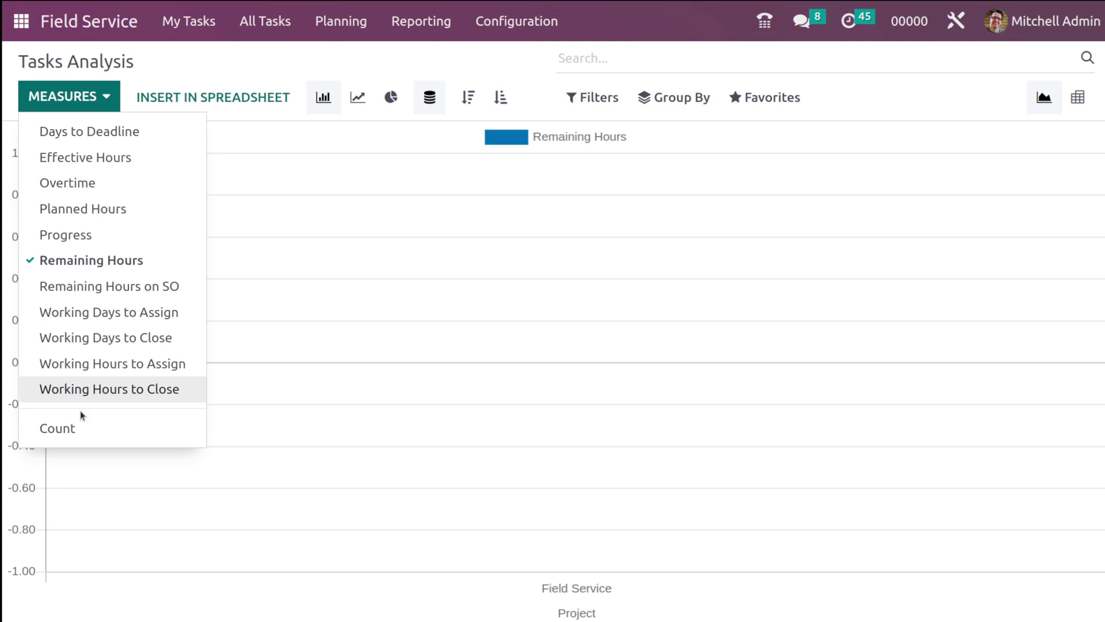
left_click(90, 429)
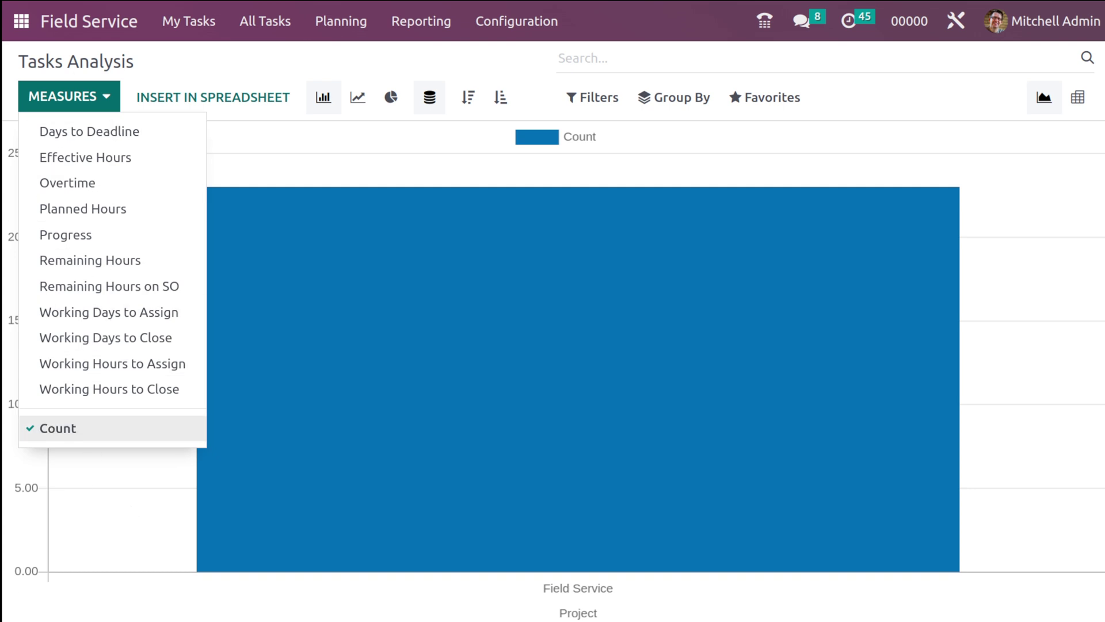
left_click(102, 514)
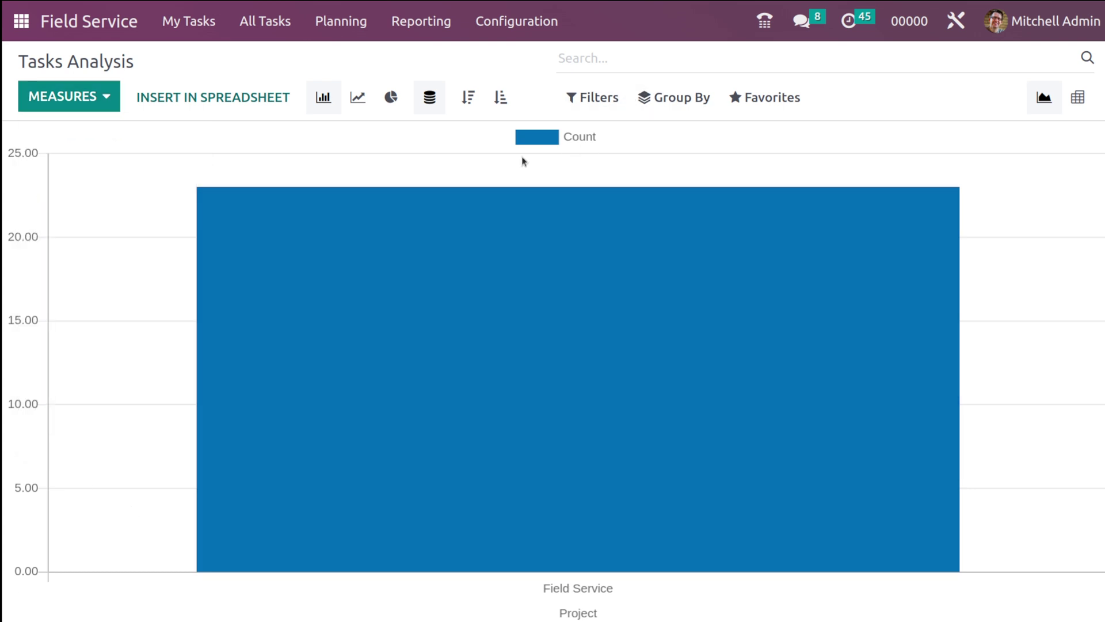
Insert the Tasks Analysis bar chart into a new blank spreadsheet and drag it toward the centre
left_click(155, 93)
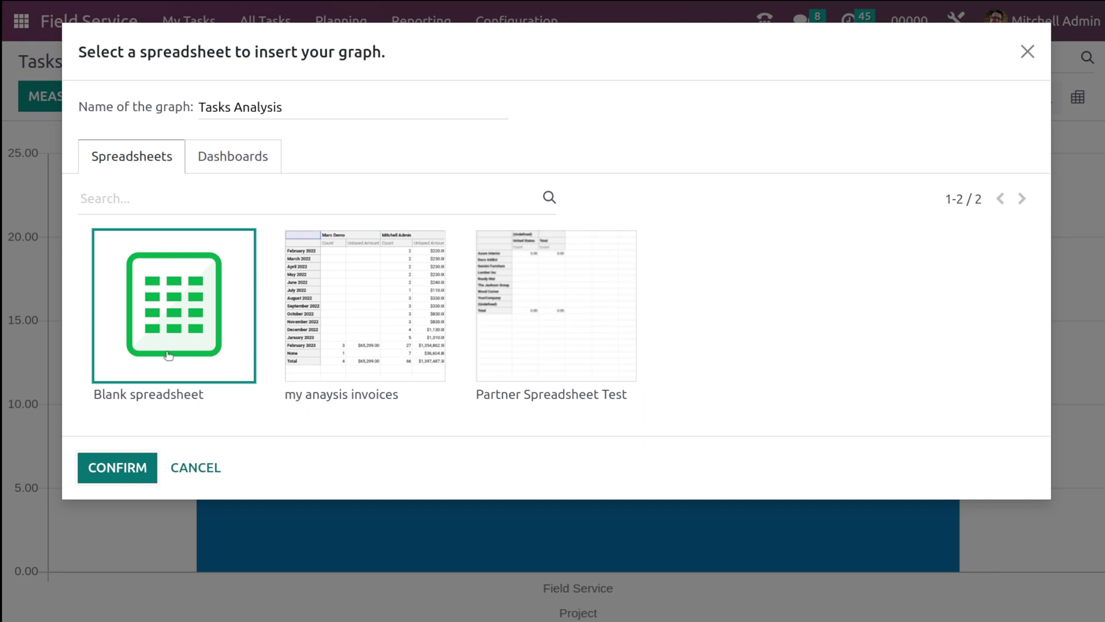
left_click(121, 460)
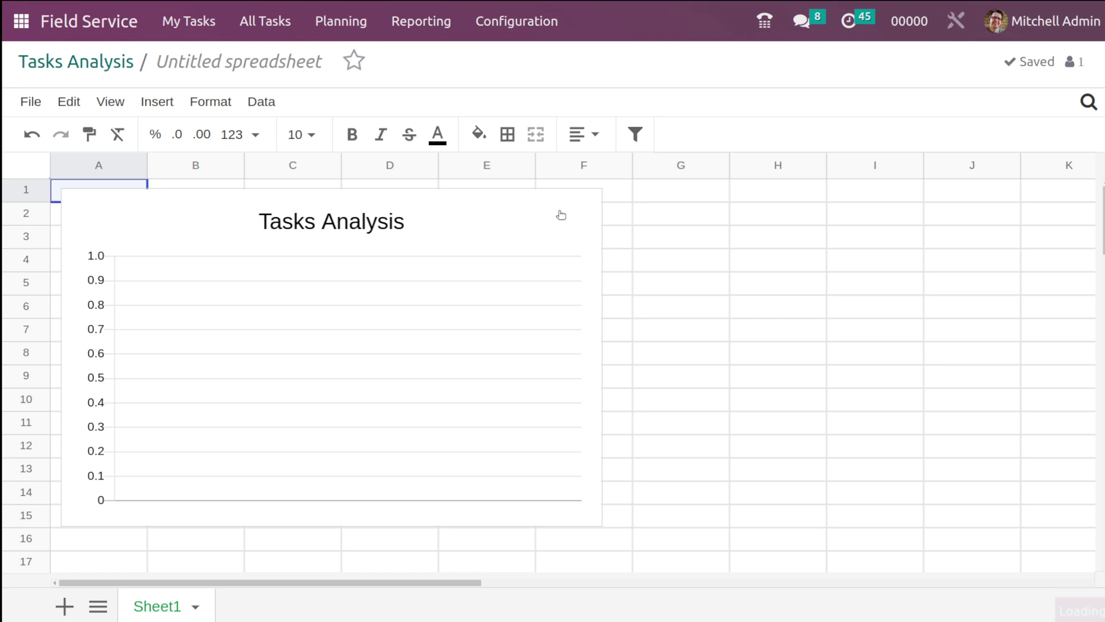
left_click_drag(208, 216, 439, 239)
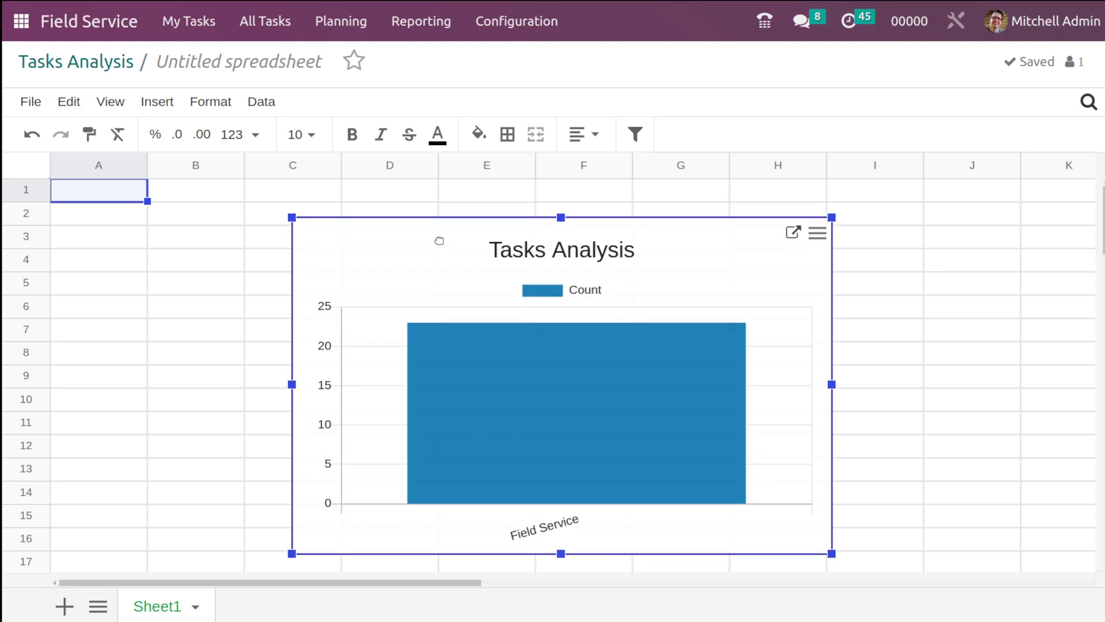
Back in Tasks Analysis, show the task count as a pie chart filtered to My Tasks
left_click(79, 64)
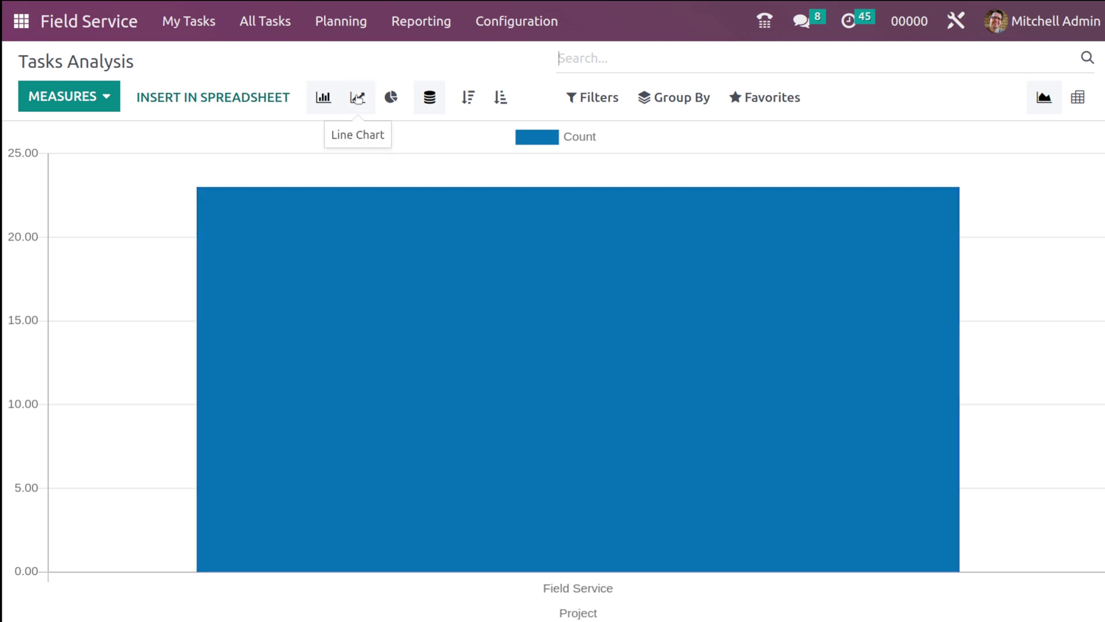
left_click(358, 97)
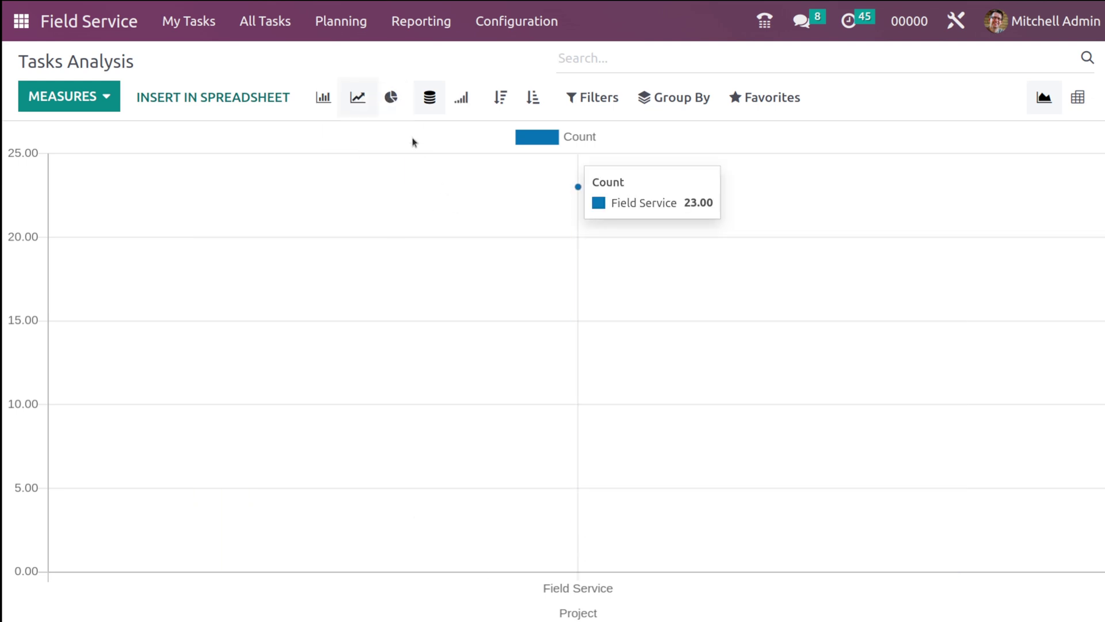
left_click(391, 97)
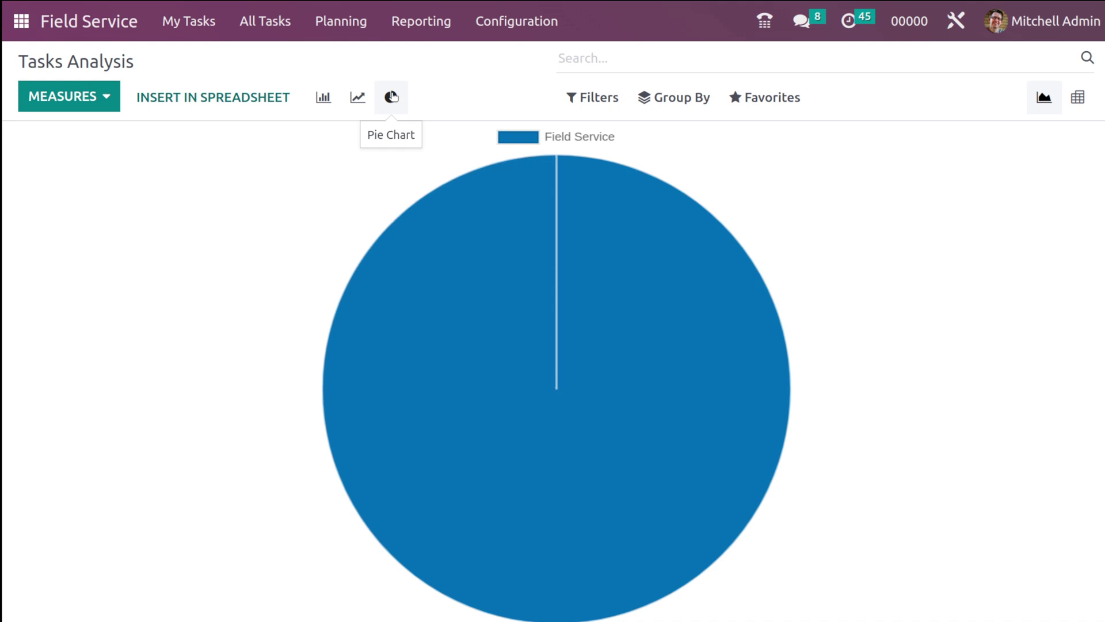
left_click(571, 99)
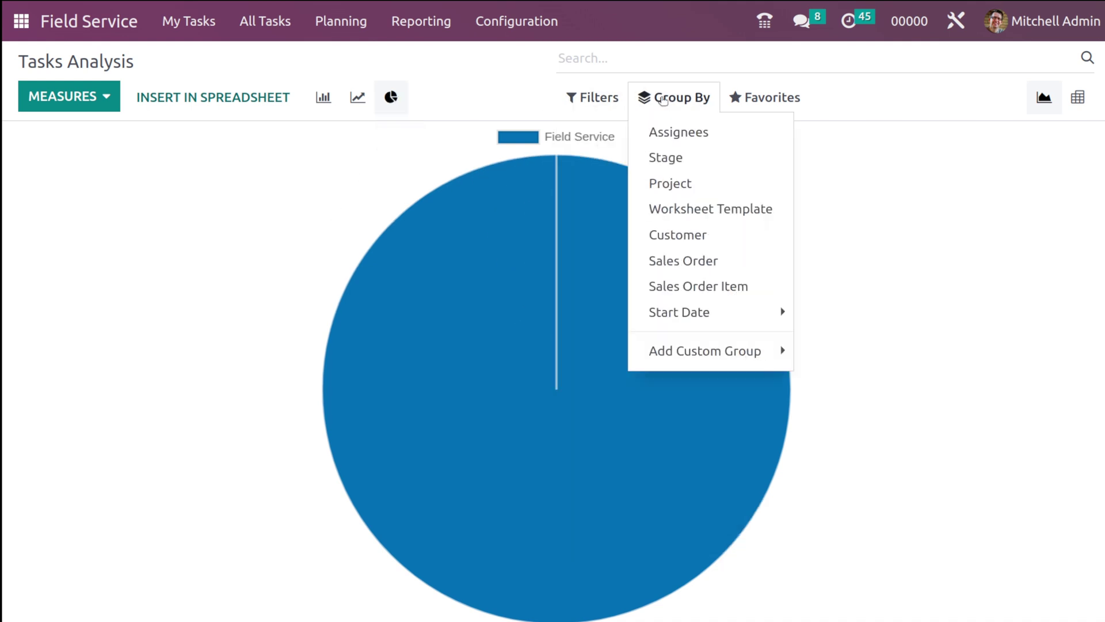
mouse_move(772, 107)
mouse_move(593, 97)
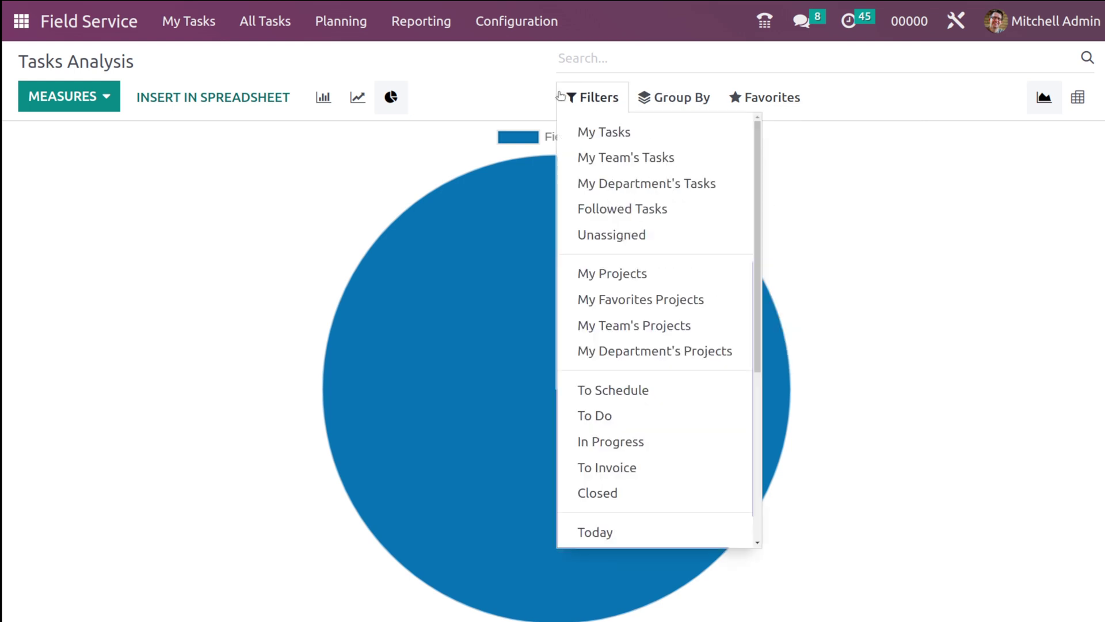
left_click(595, 141)
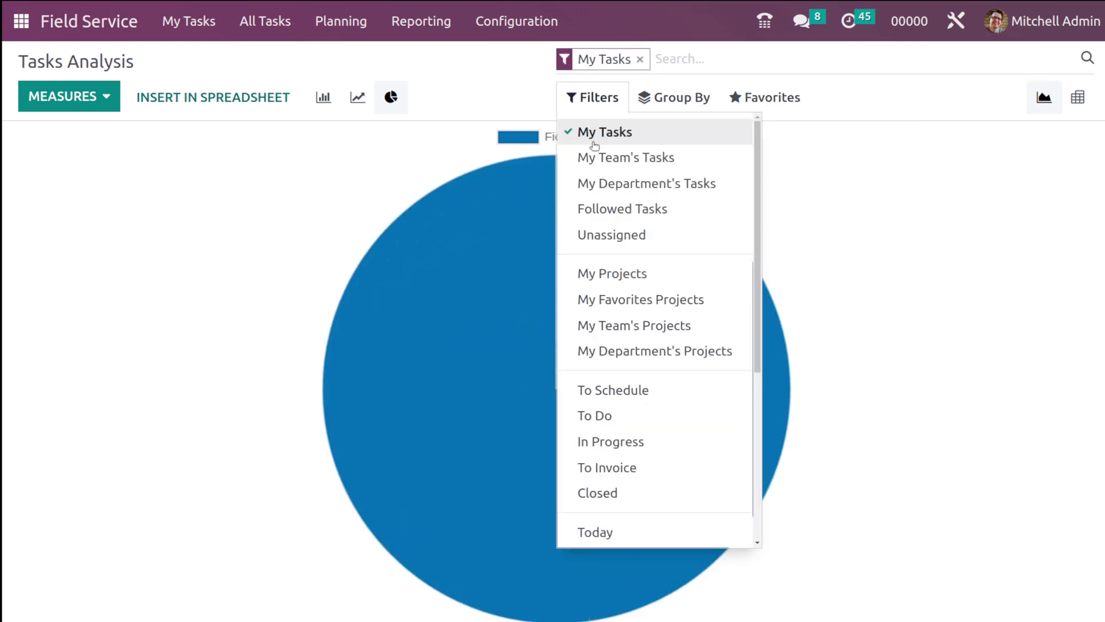
Try the My Team's, My Department's and Followed Tasks filters, ending with only My Projects applied
left_click(595, 144)
left_click(598, 167)
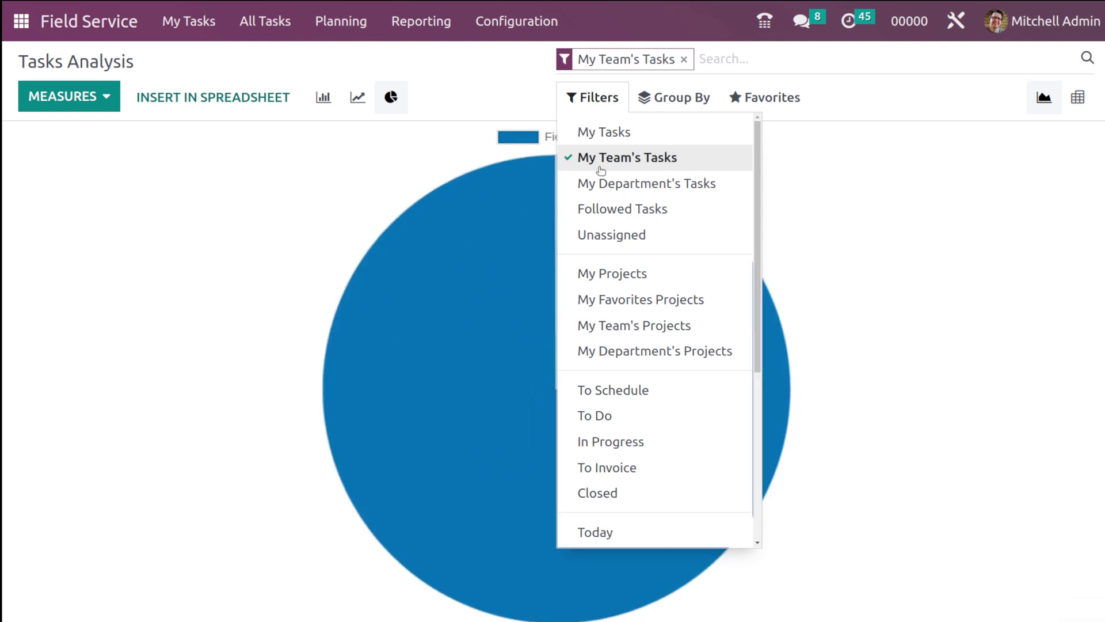
left_click(600, 169)
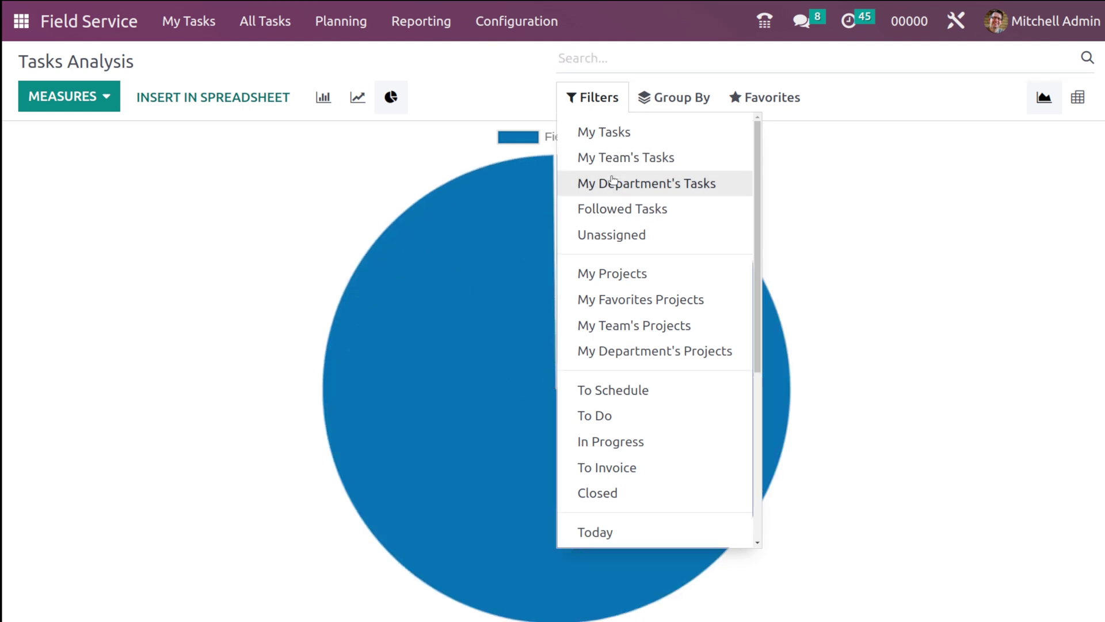
left_click(614, 180)
left_click(615, 179)
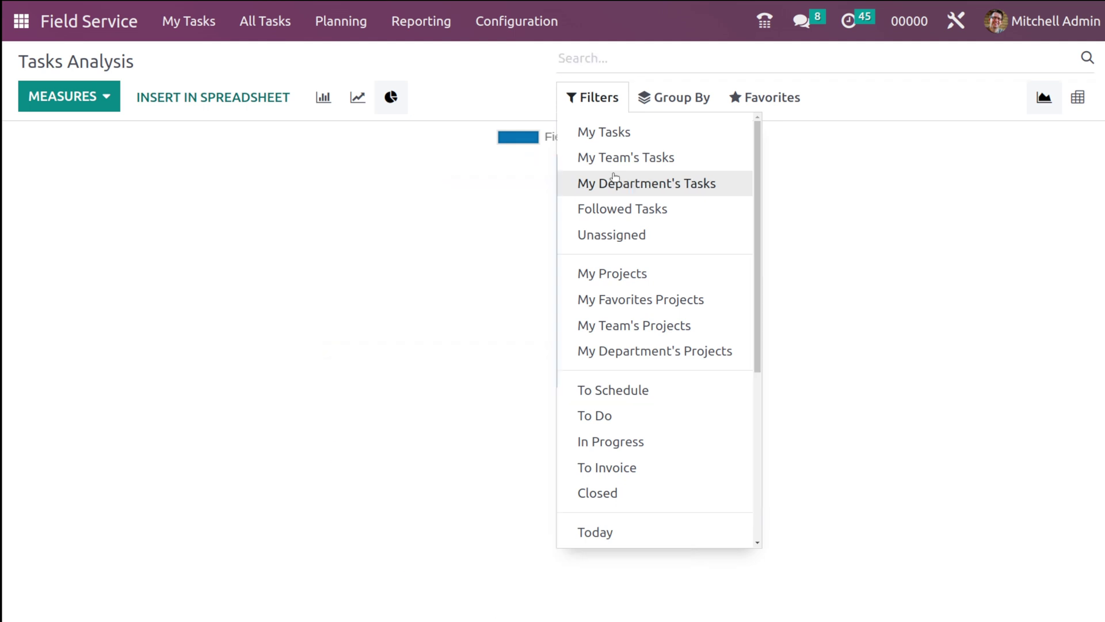
left_click(613, 224)
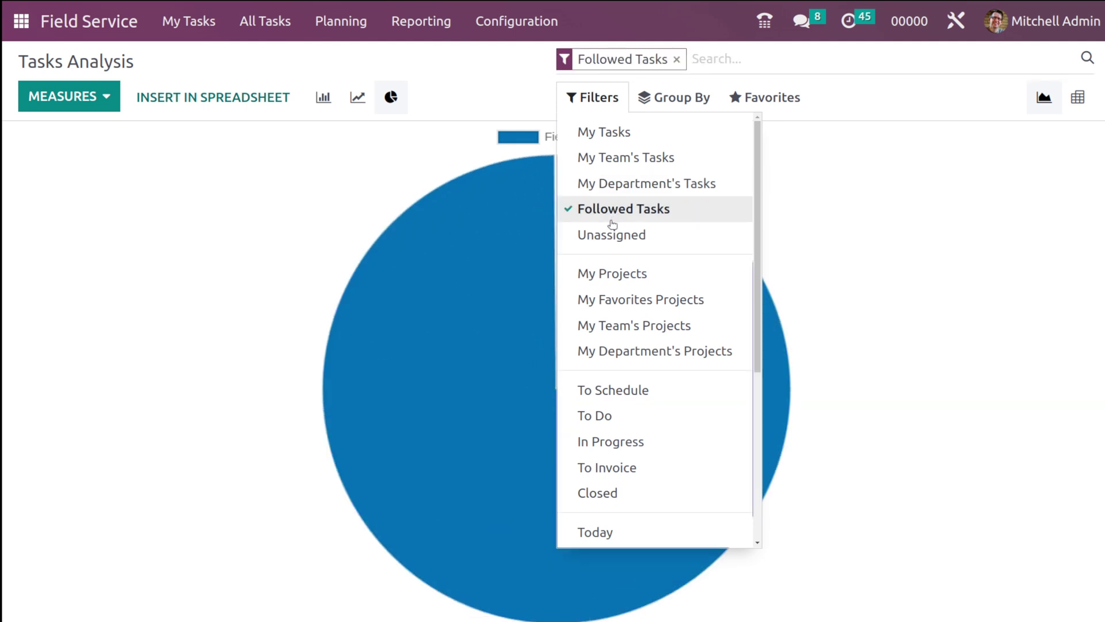
left_click(612, 224)
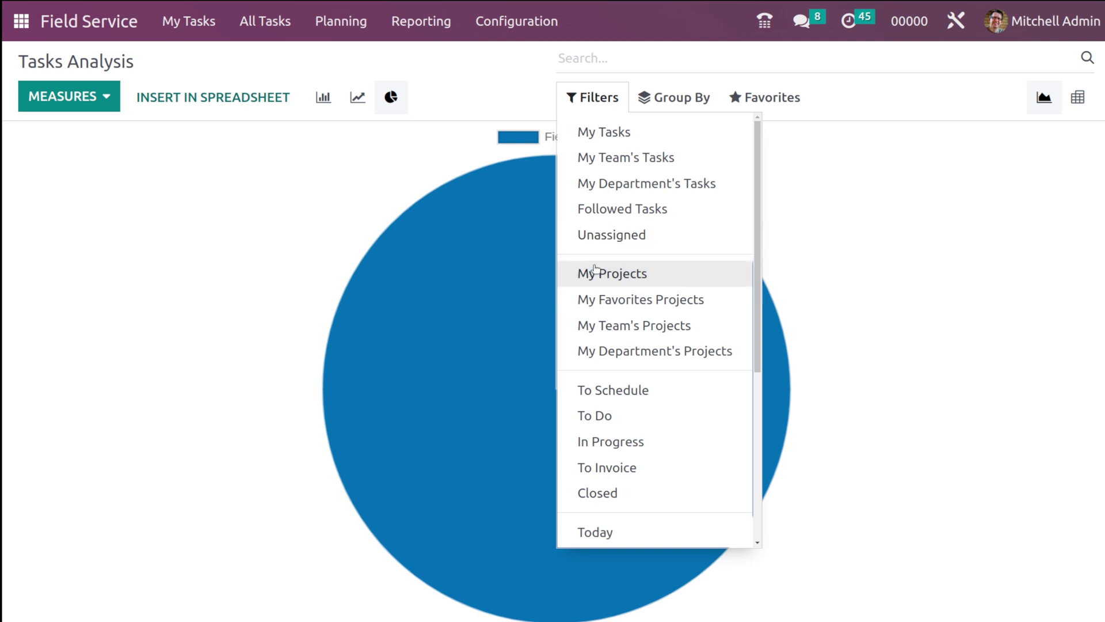
left_click(595, 270)
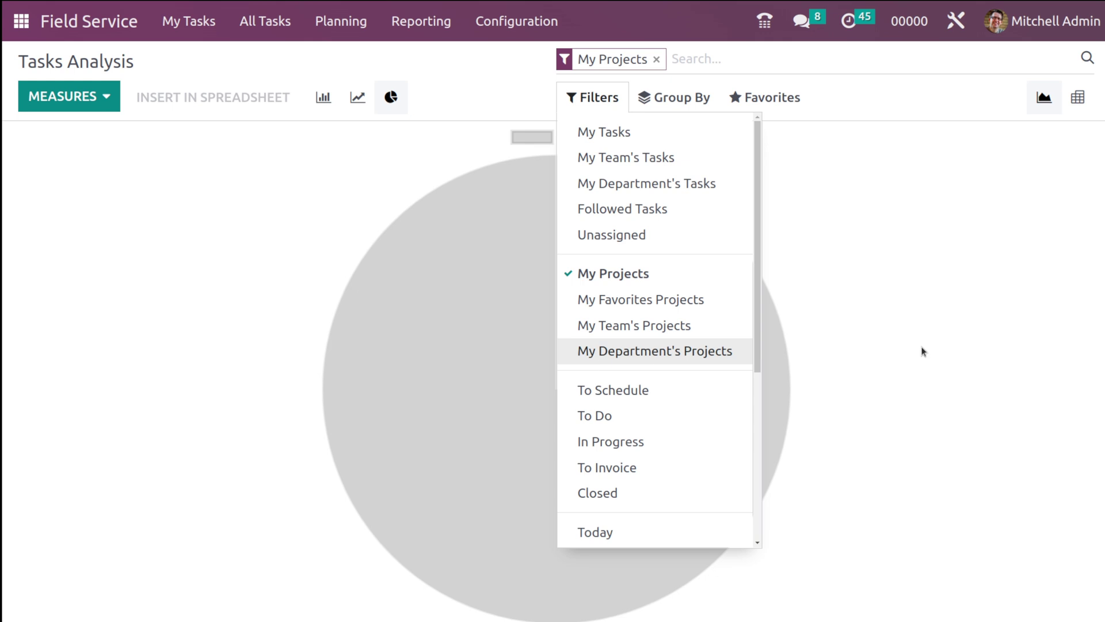
Close the filter list and remove the My Projects filter facet
scroll(656, 529, "down", 3)
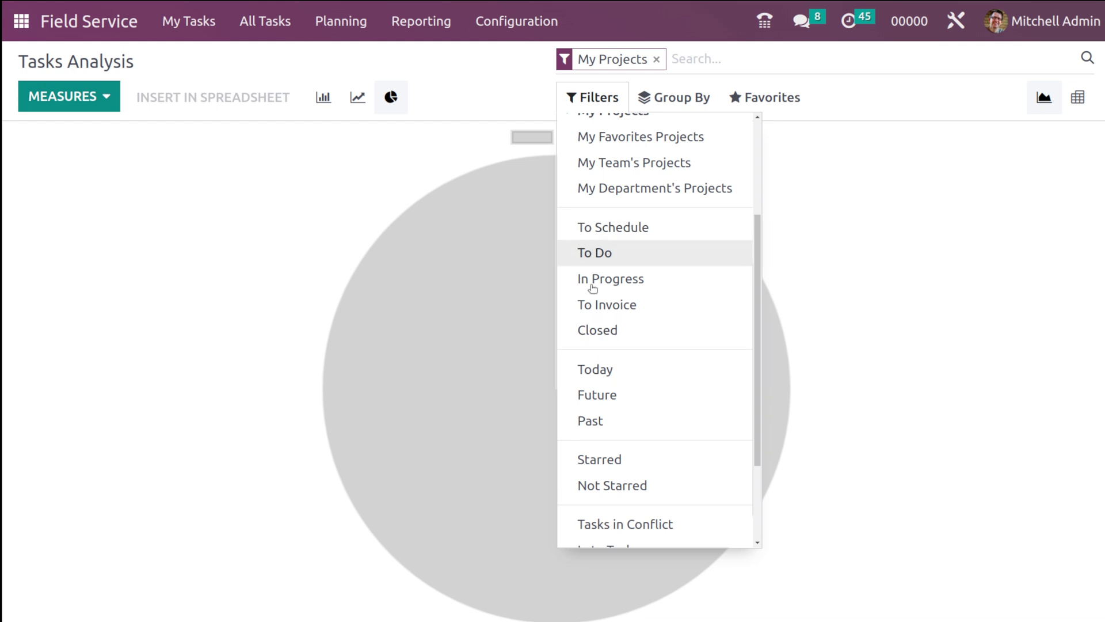
scroll(616, 443, "down", 2)
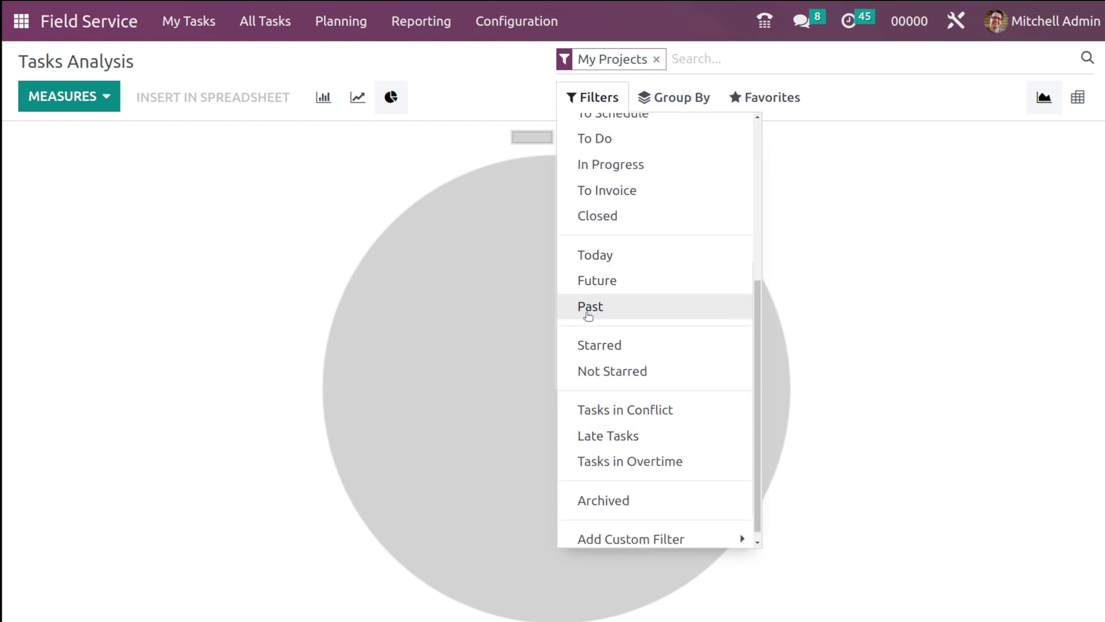
scroll(599, 393, "down", 1)
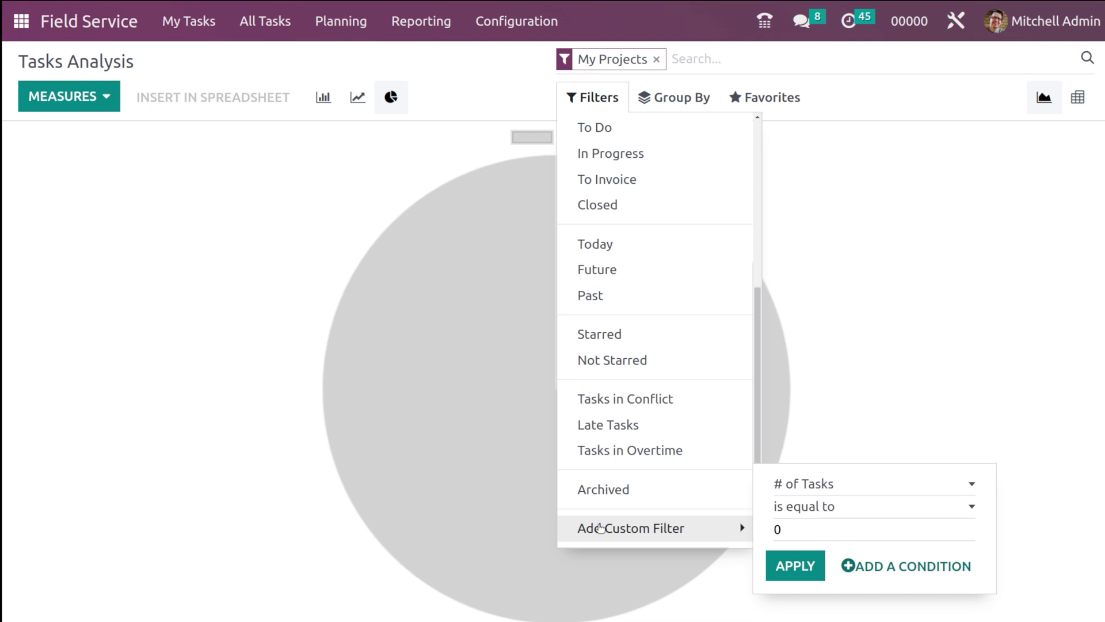
scroll(683, 357, "up", 5)
scroll(683, 357, "down", 5)
scroll(683, 357, "up", 5)
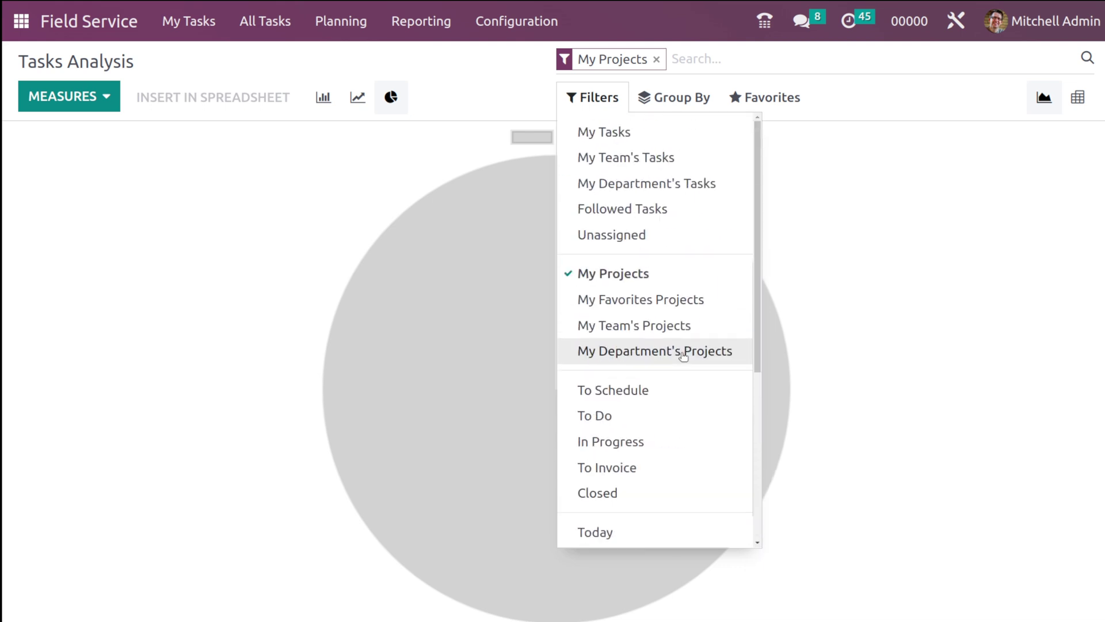
left_click(380, 182)
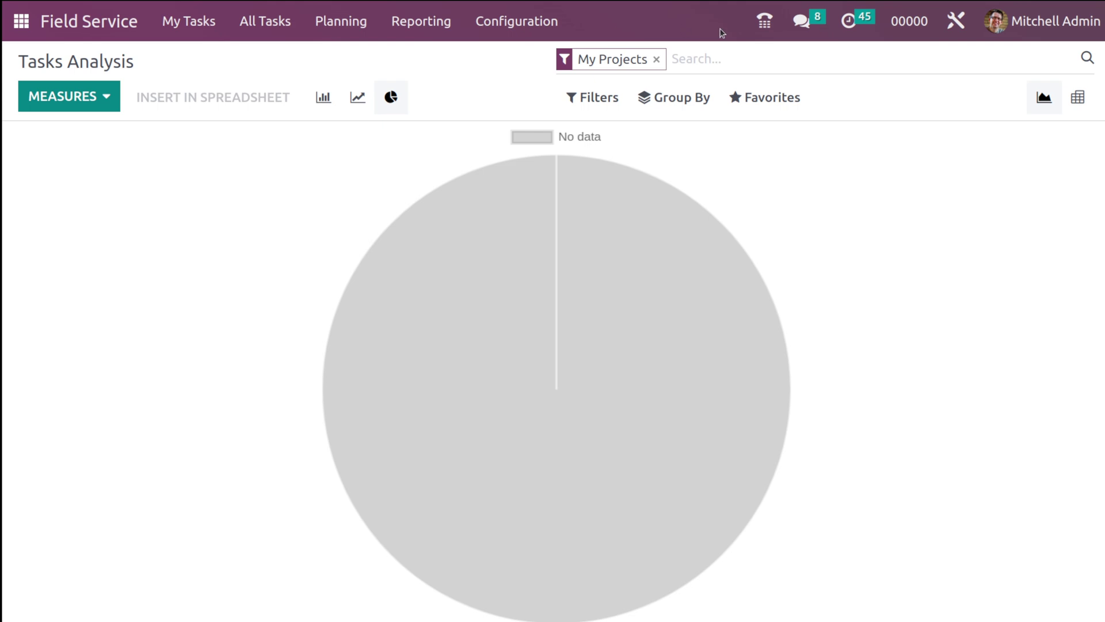
left_click(656, 59)
Split the pie by Assignees, then by Stage, and remove the Stage grouping
left_click(699, 109)
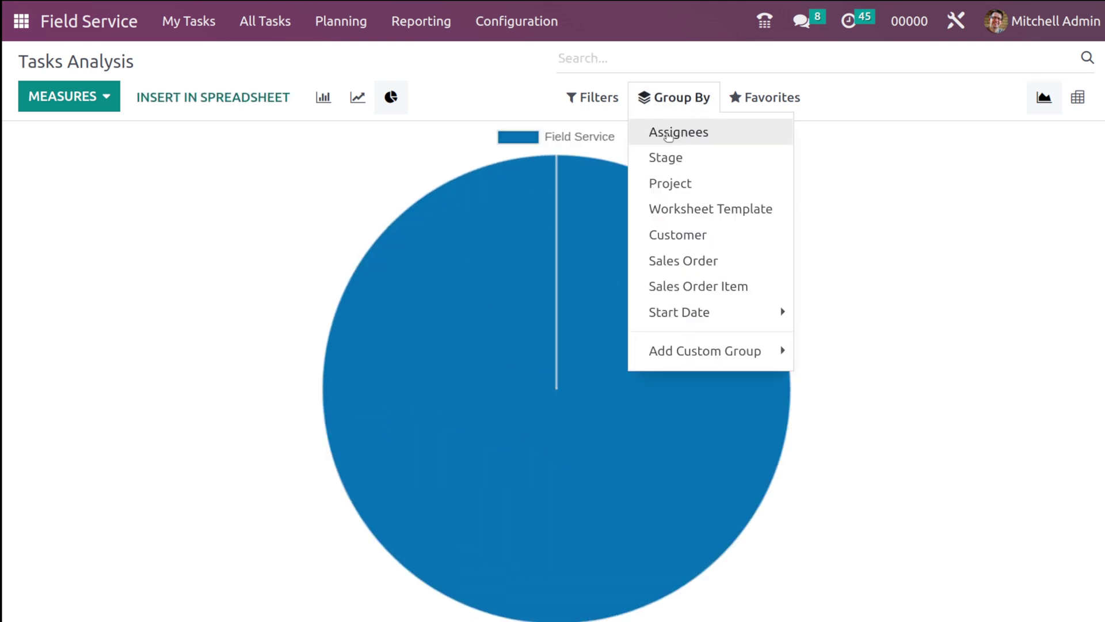
left_click(668, 133)
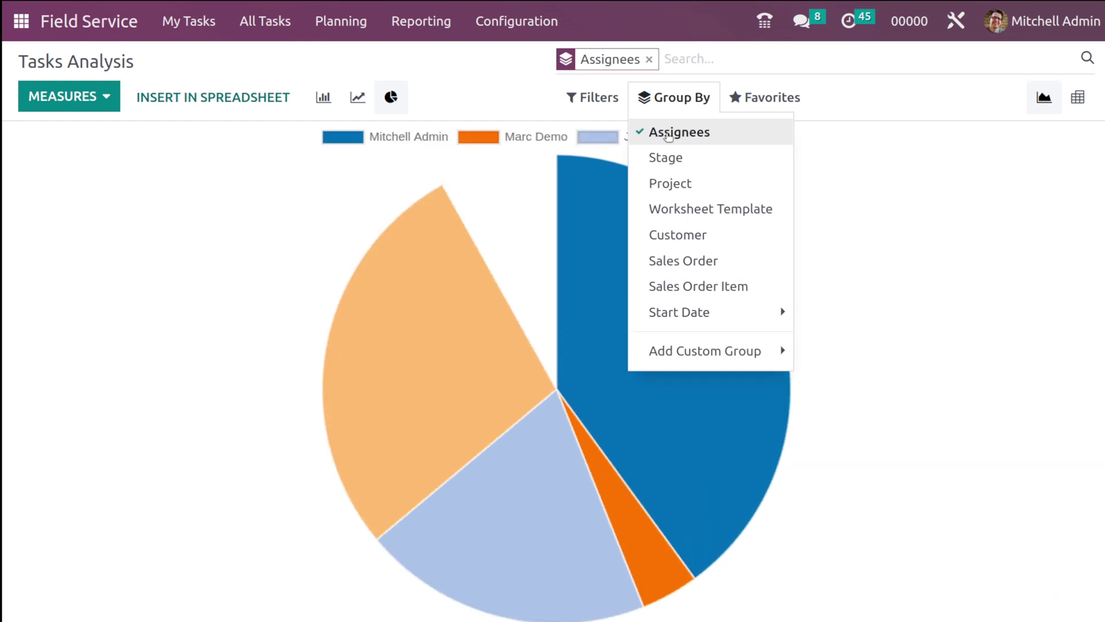
left_click(909, 230)
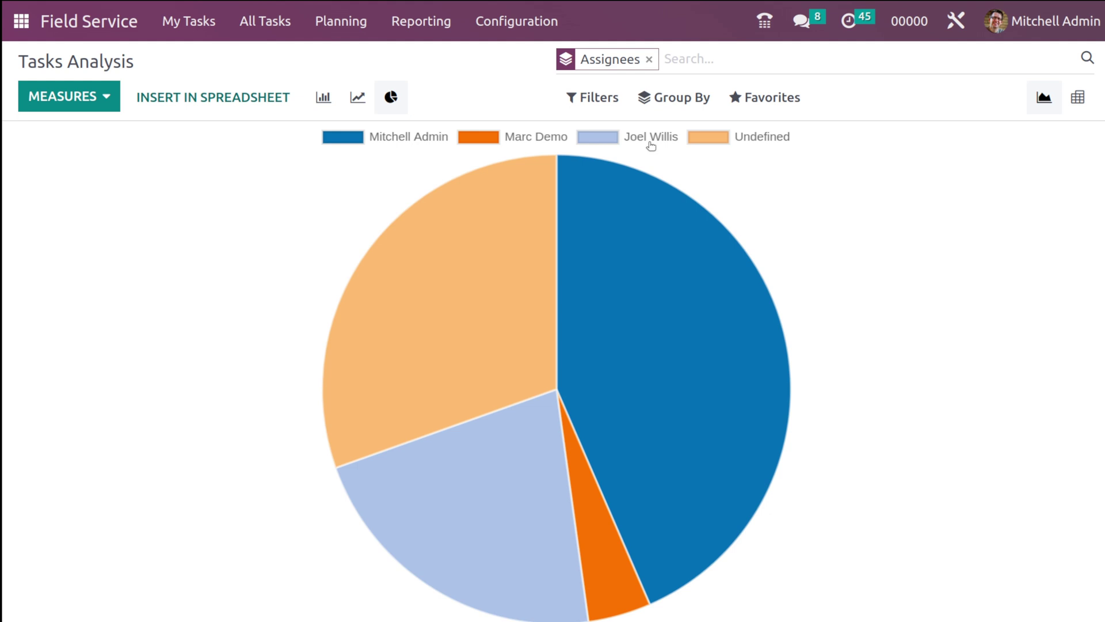
left_click(662, 95)
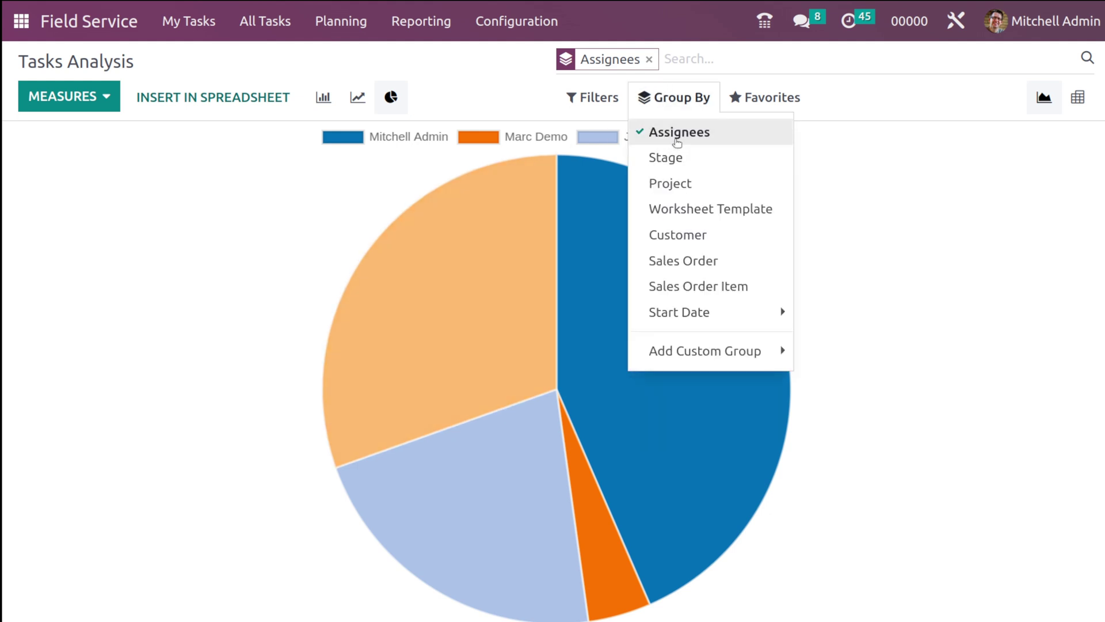
left_click(677, 138)
left_click(672, 157)
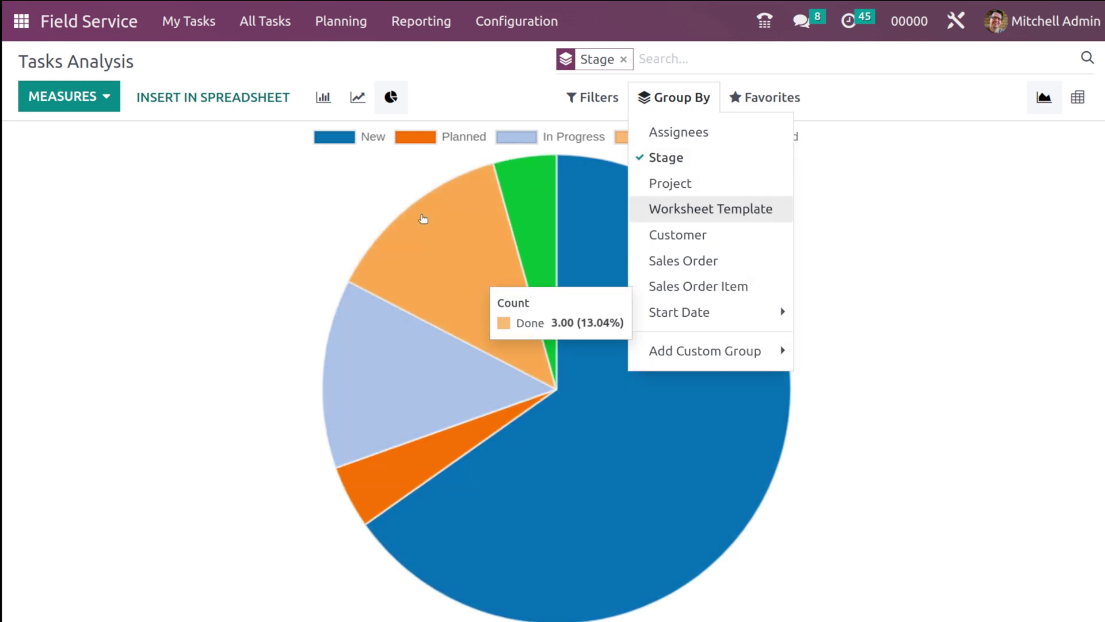
left_click(374, 164)
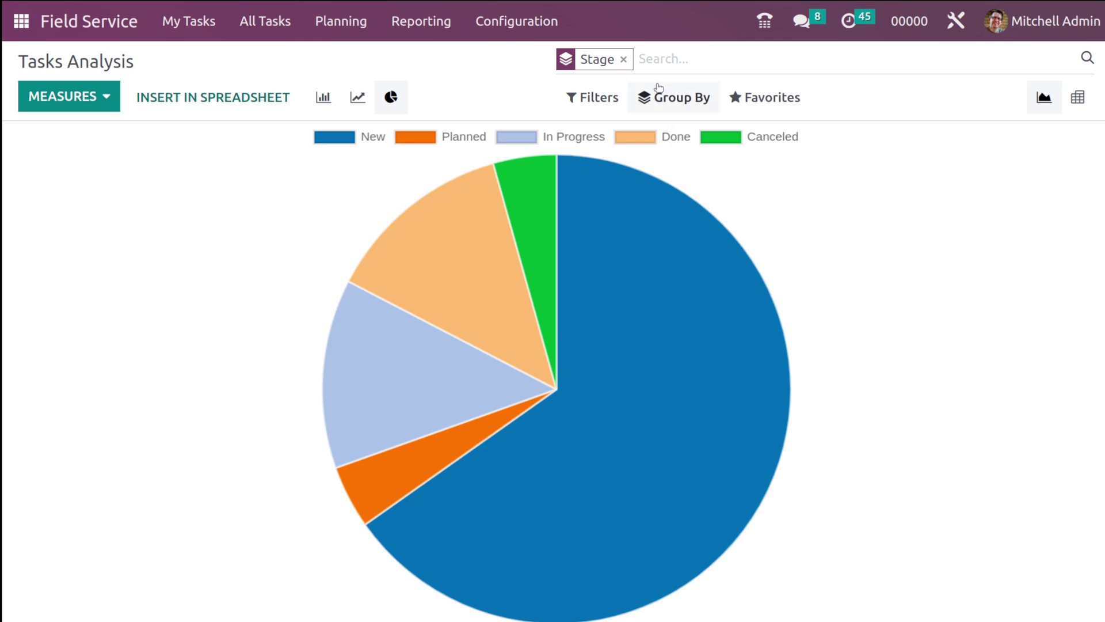
left_click(623, 60)
Try Project, Sales Order and Customer groupings, clear them all, and switch to the pivot table
left_click(663, 98)
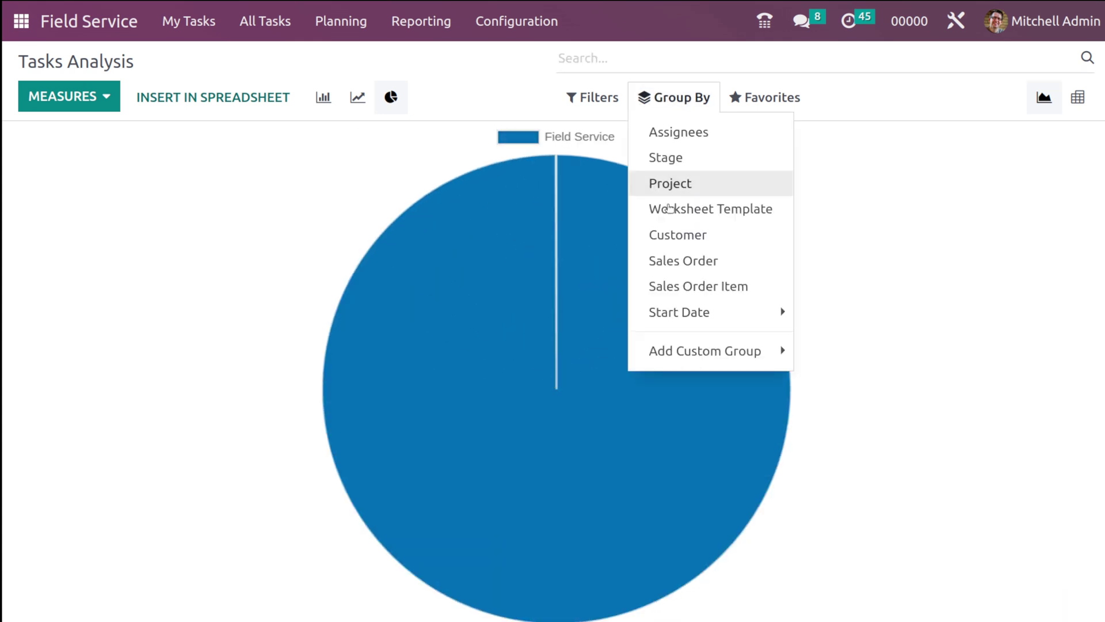
left_click(689, 190)
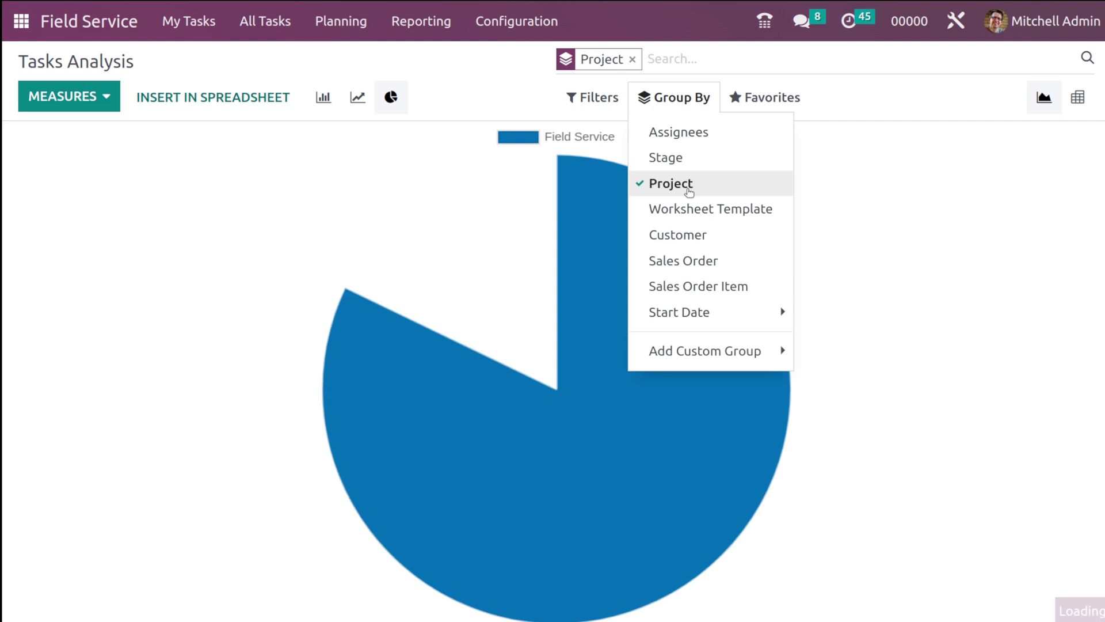
left_click(688, 190)
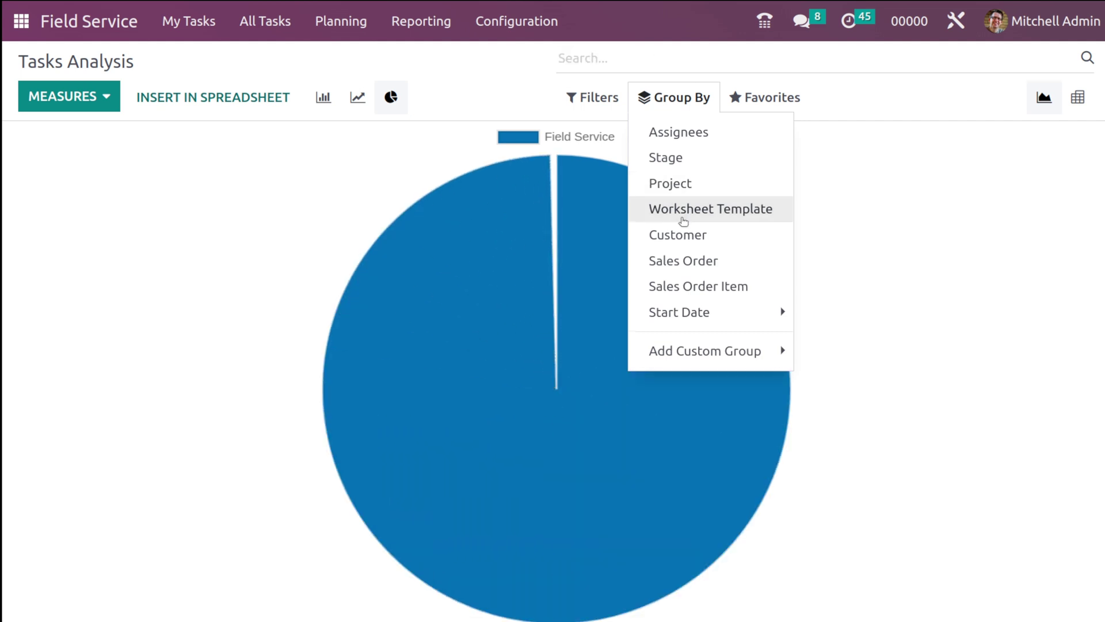
left_click(680, 253)
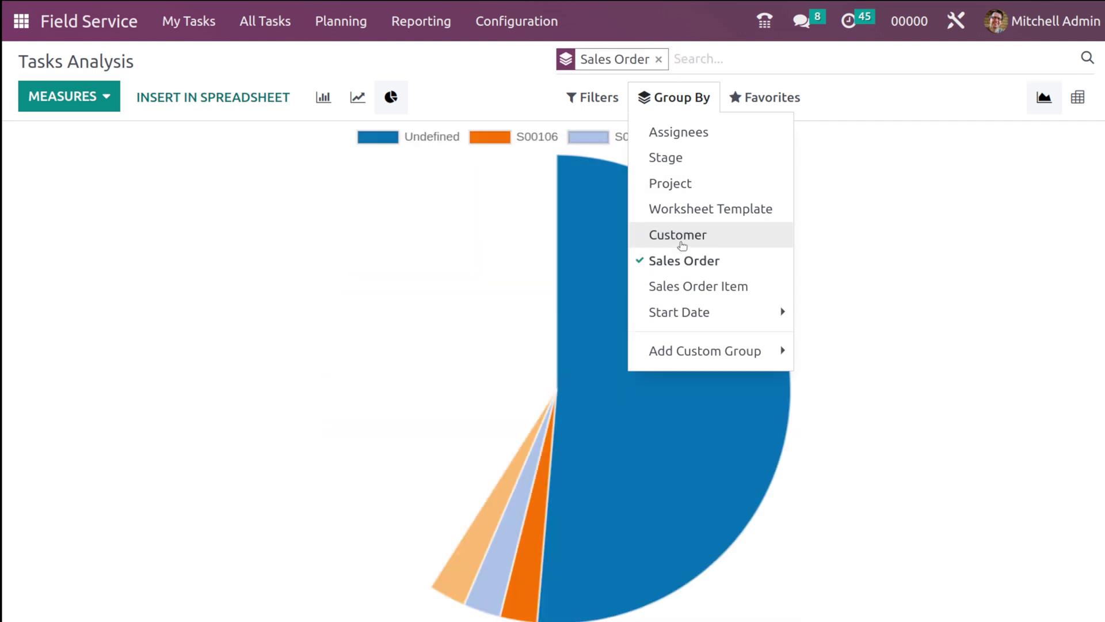
left_click(680, 236)
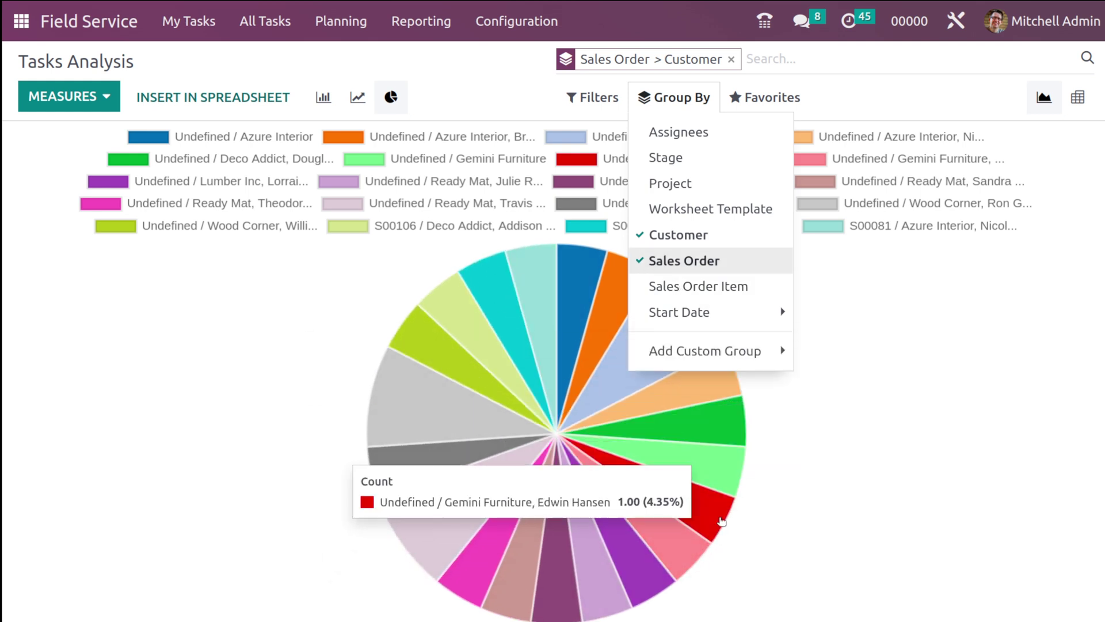
left_click(696, 236)
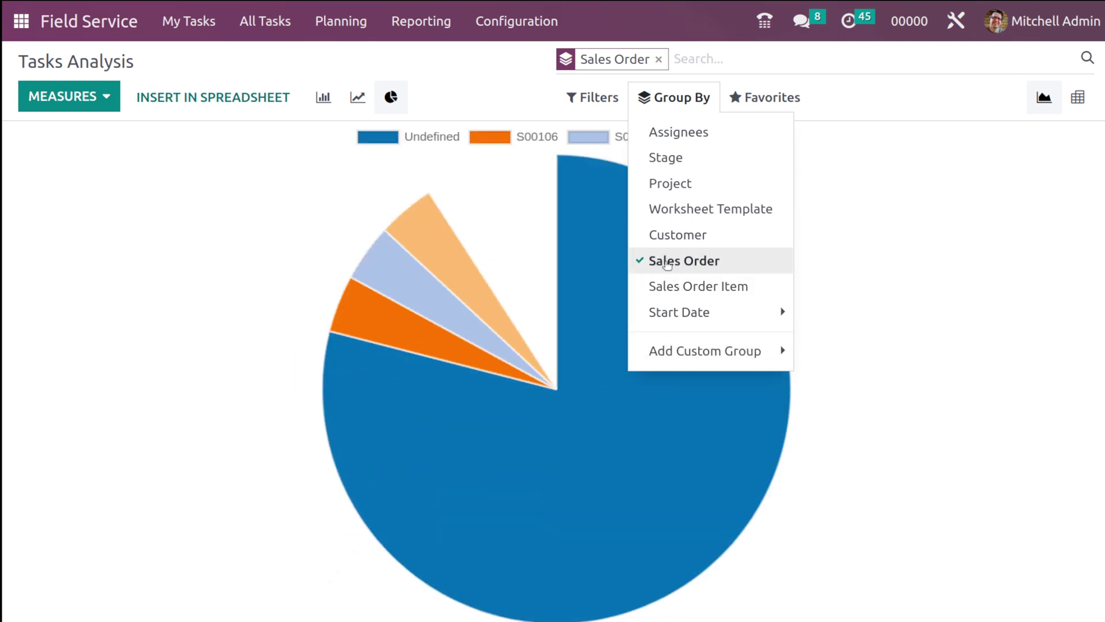
left_click(667, 263)
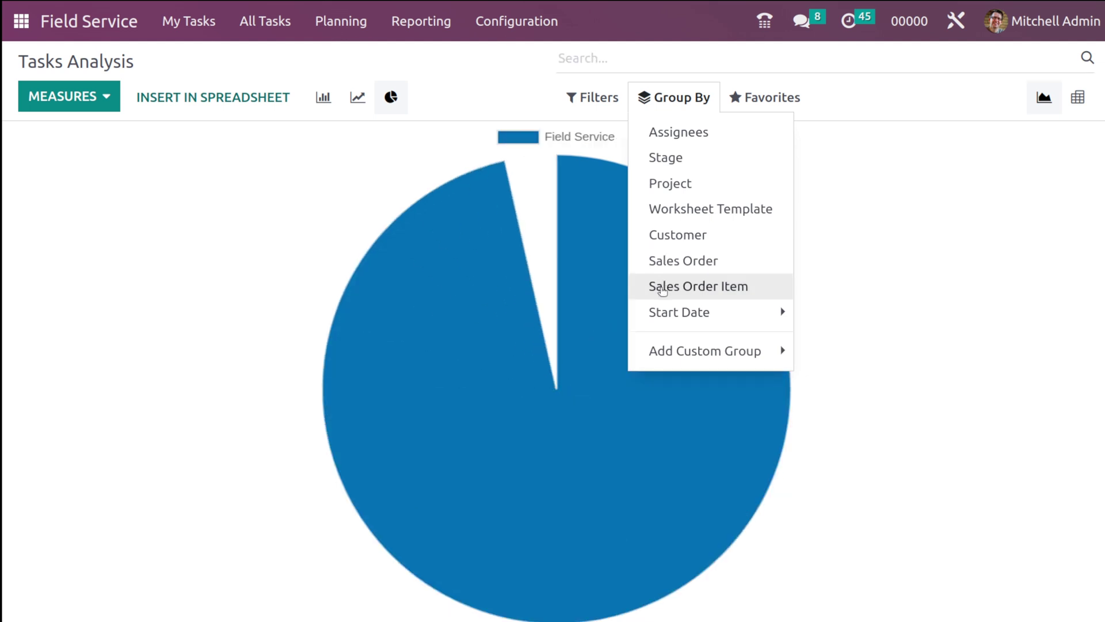
left_click(660, 308)
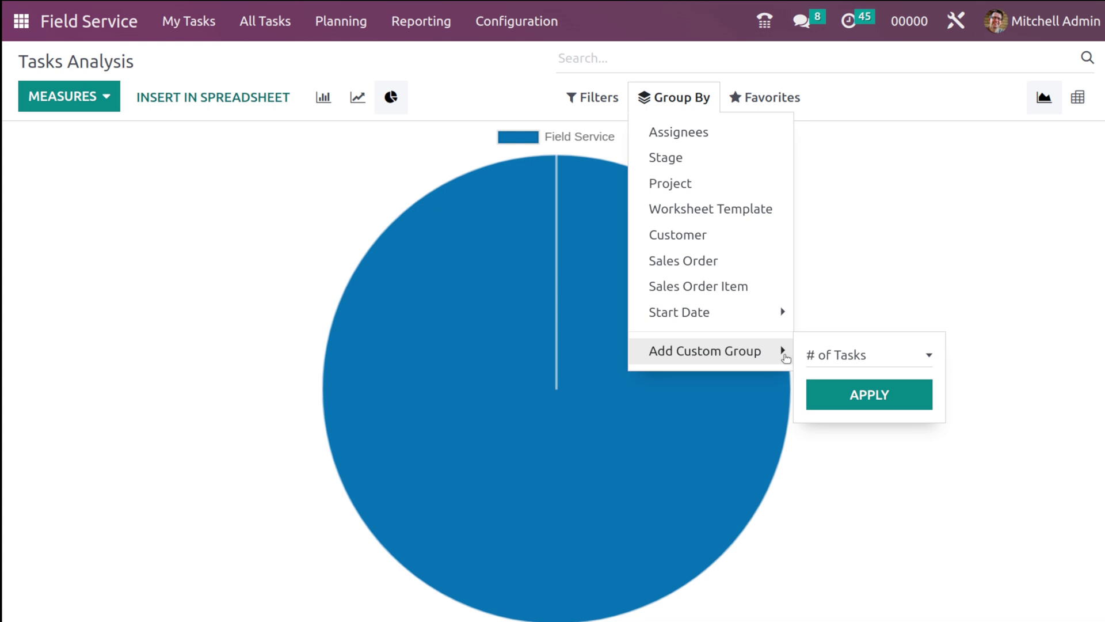
left_click(801, 519)
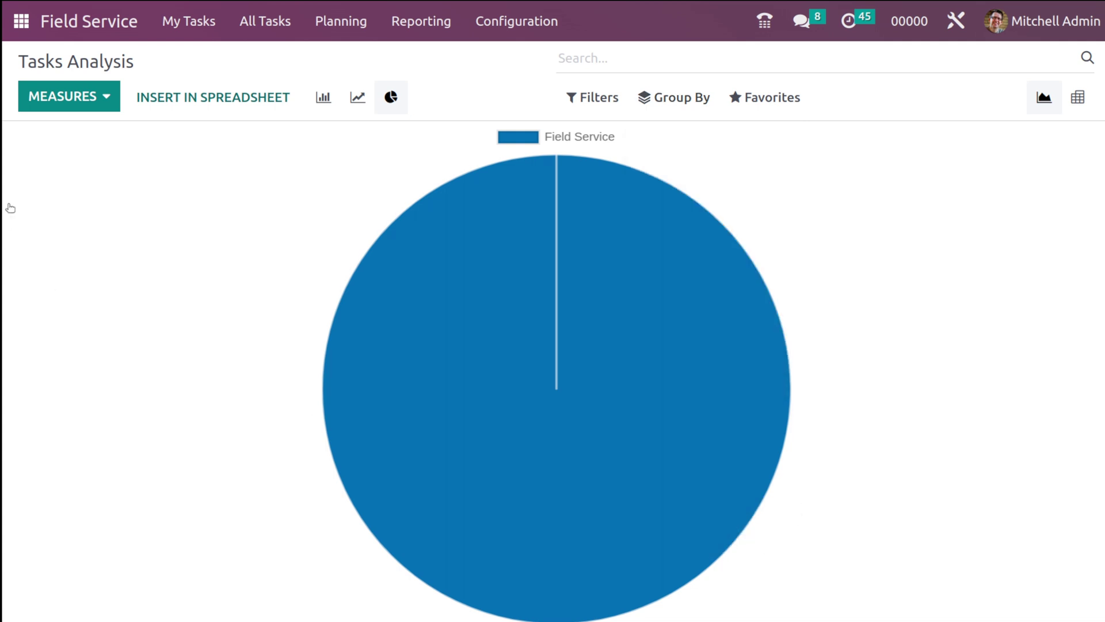
mouse_move(566, 185)
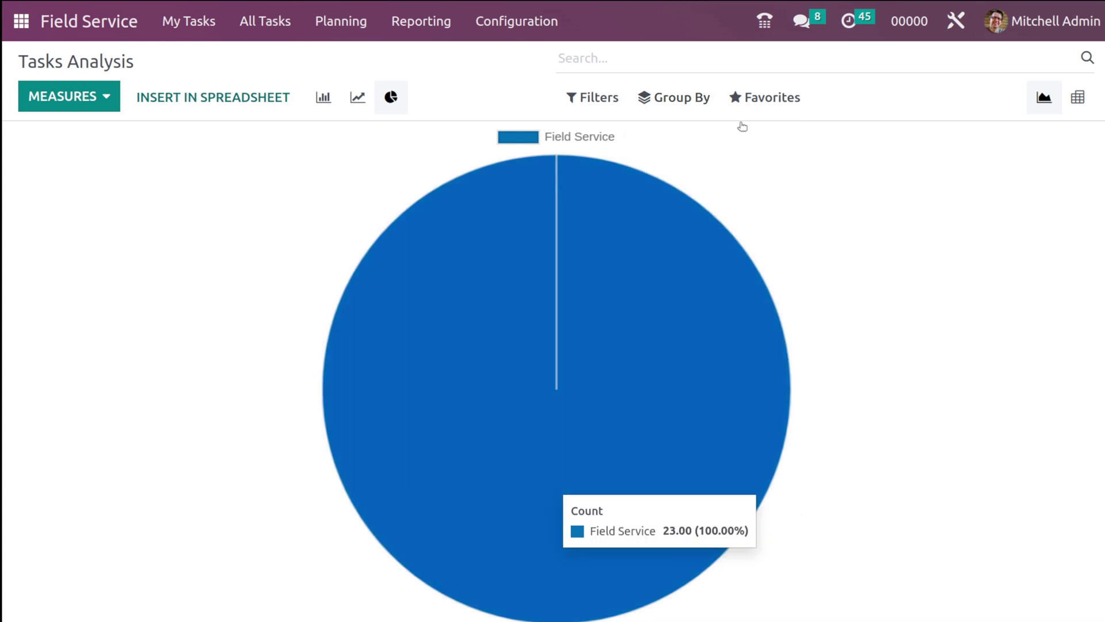
left_click(1076, 101)
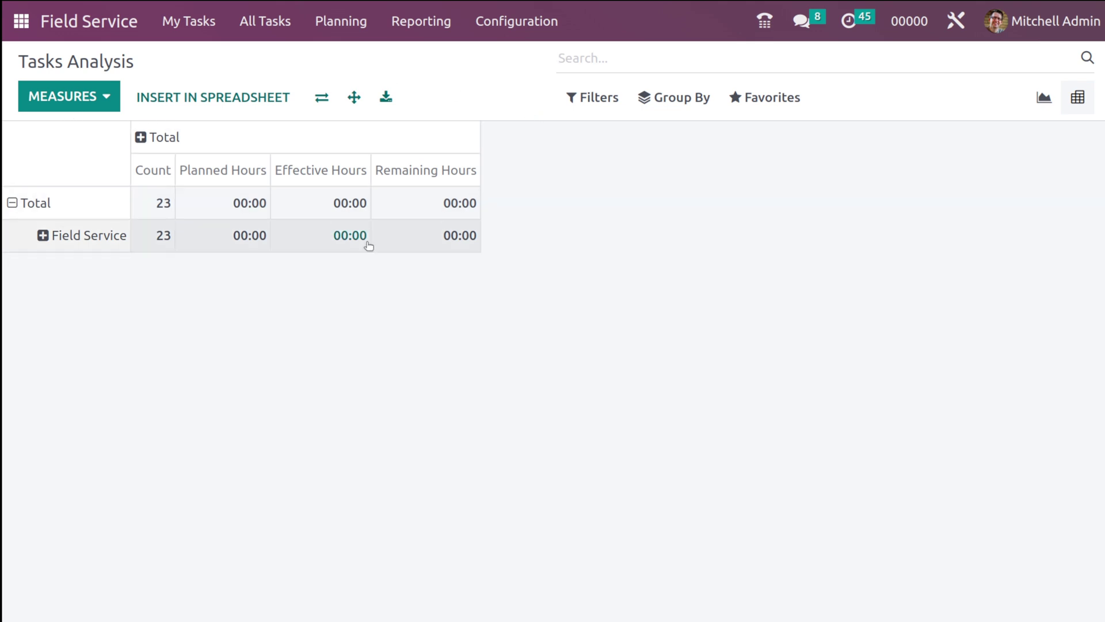
Export the 23-task Tasks Analysis pivot to an .xlsx file and open the download
left_click(595, 98)
left_click(671, 93)
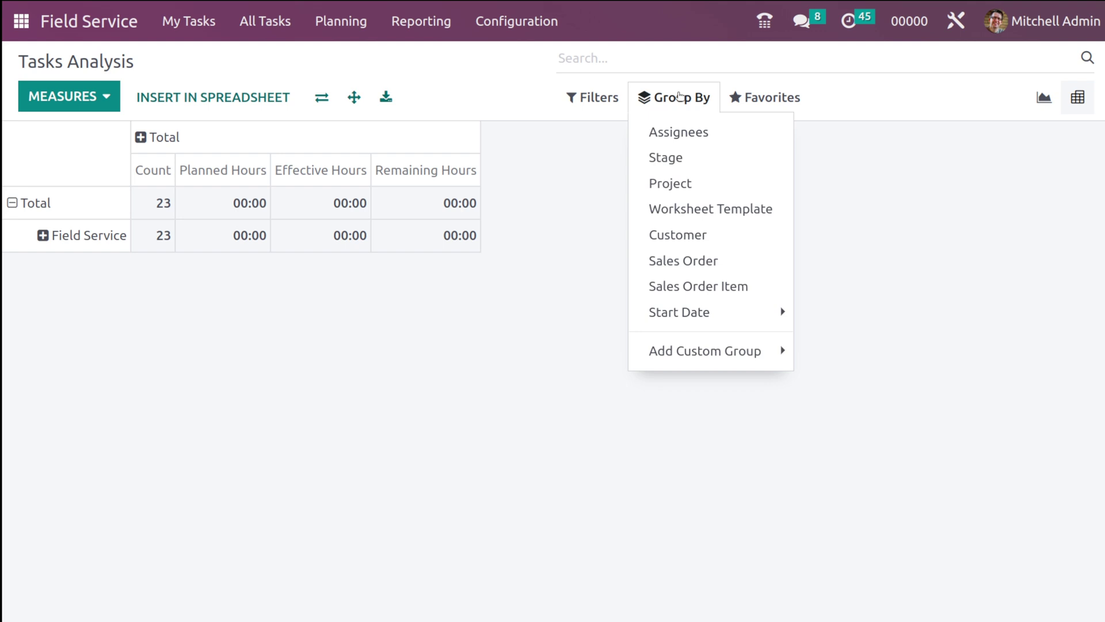
left_click(556, 271)
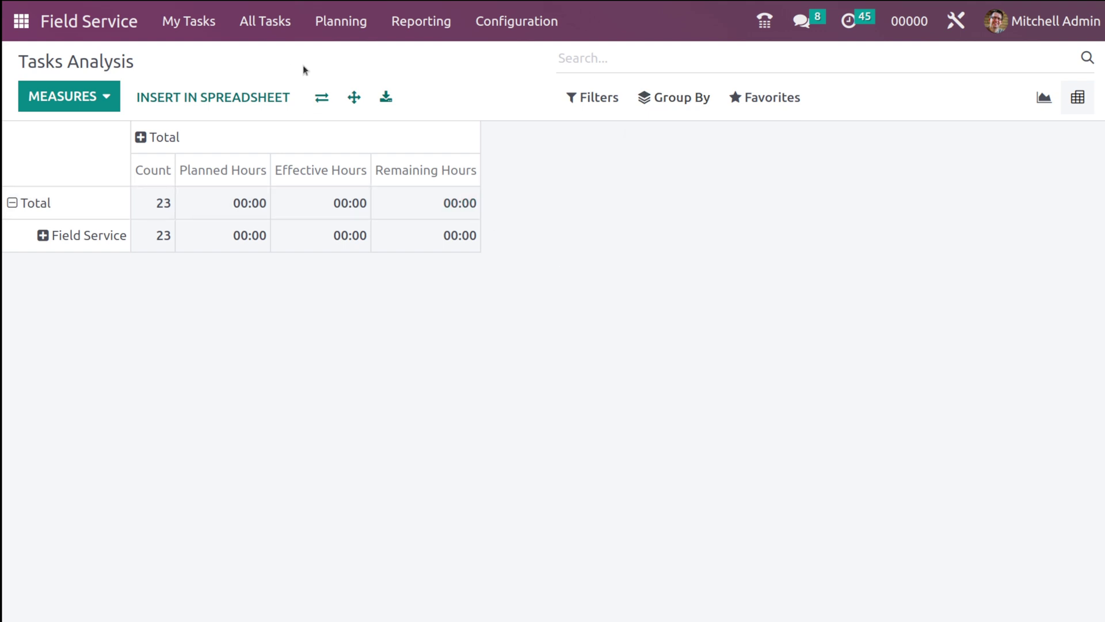
left_click(323, 99)
left_click(323, 99)
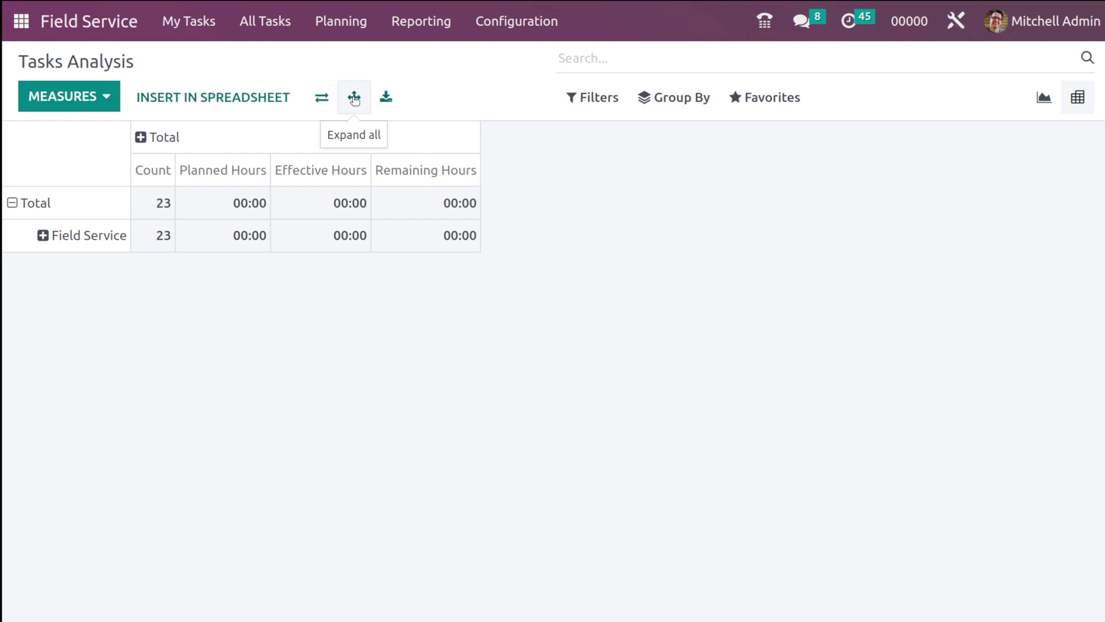
left_click(384, 100)
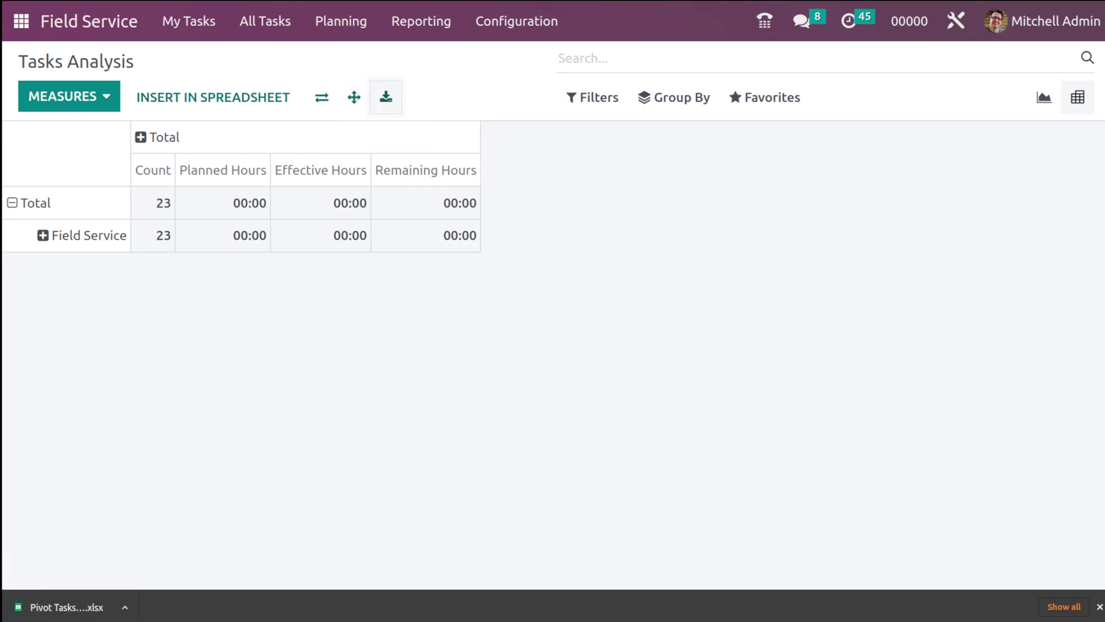
left_click(51, 609)
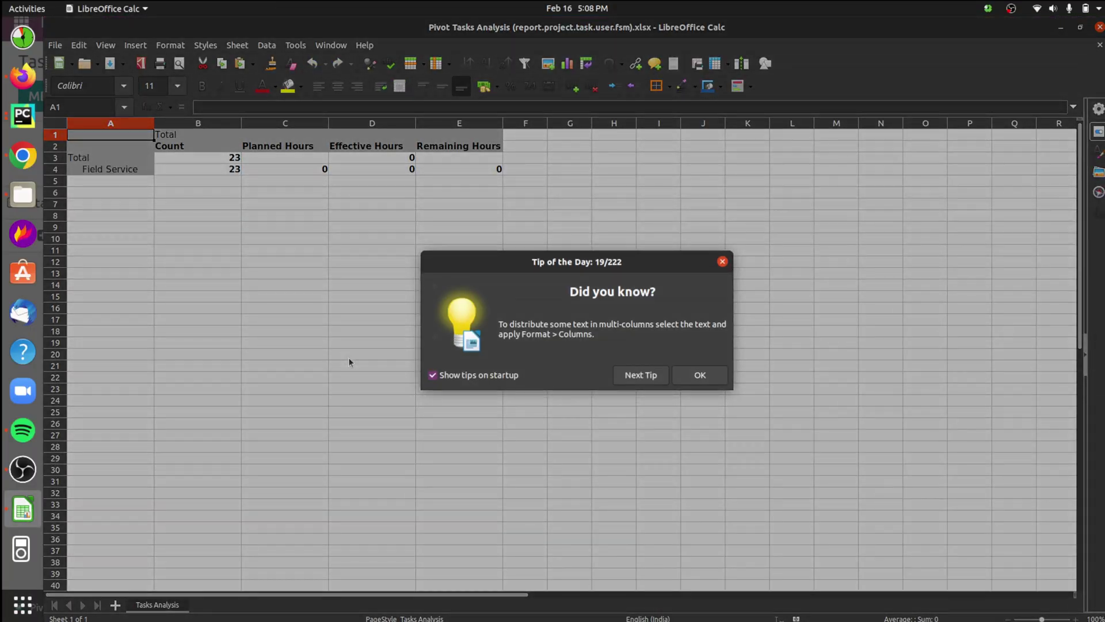
Dismiss the Calc tip, close the exported sheet, and return to Odoo's Tasks Analysis pivot
left_click(707, 381)
key("ctrl+w")
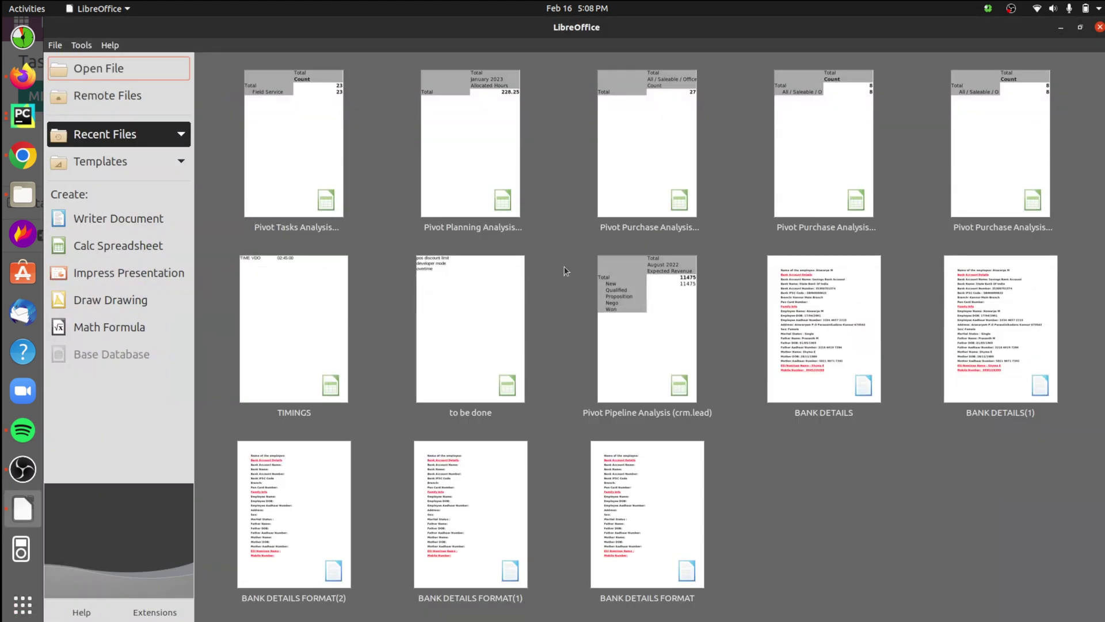
left_click(4, 149)
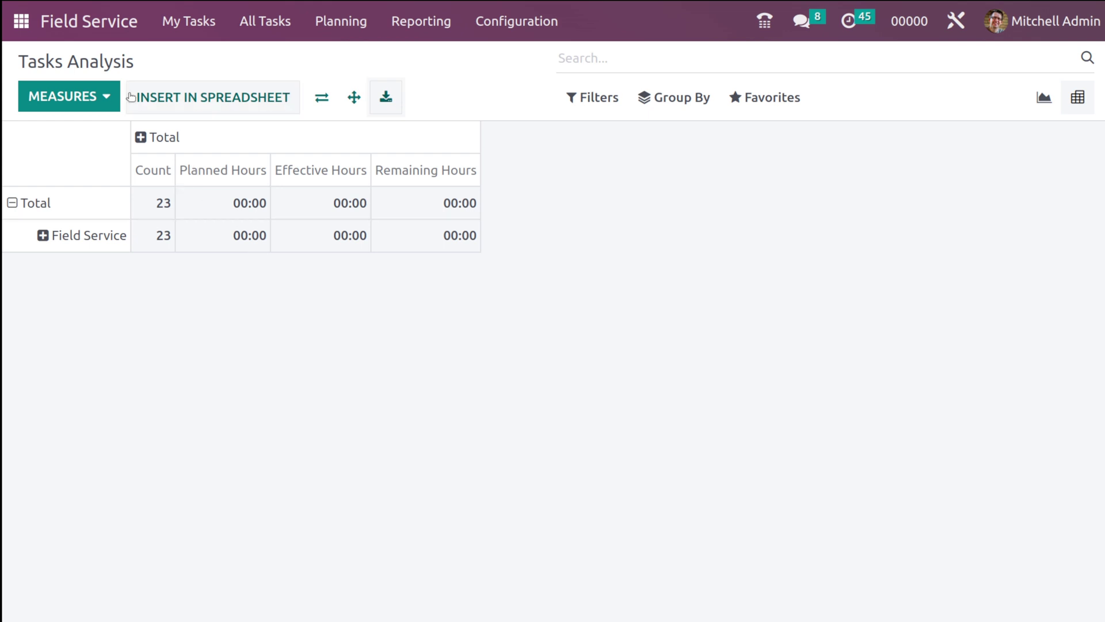
Add the Overtime, Progress and working days to assign measures to the pivot
left_click(84, 97)
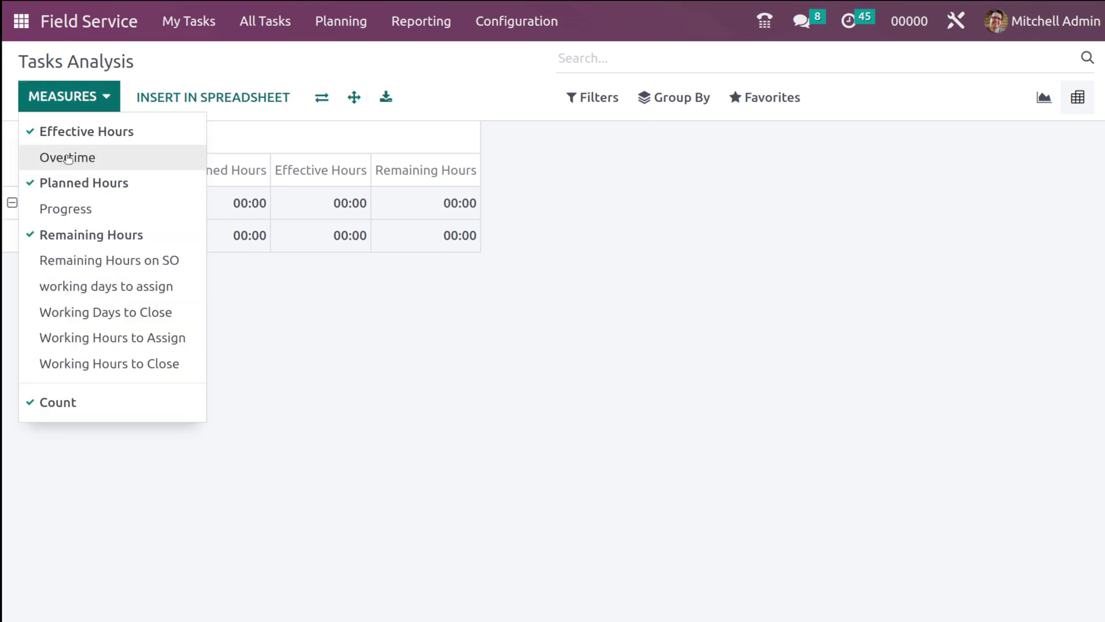
left_click(419, 307)
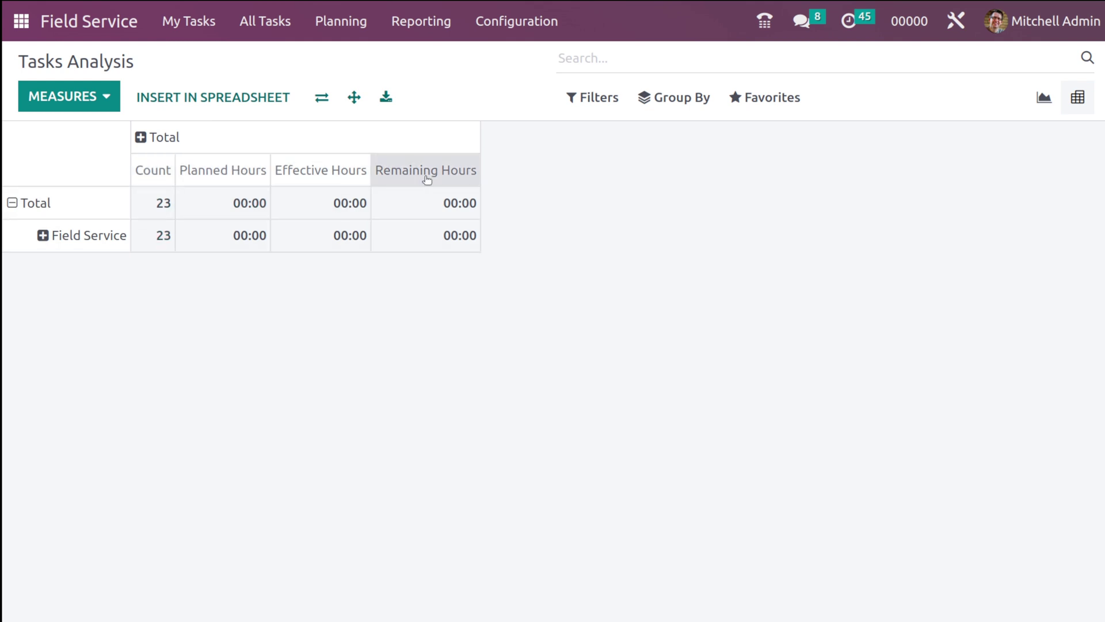
left_click(54, 101)
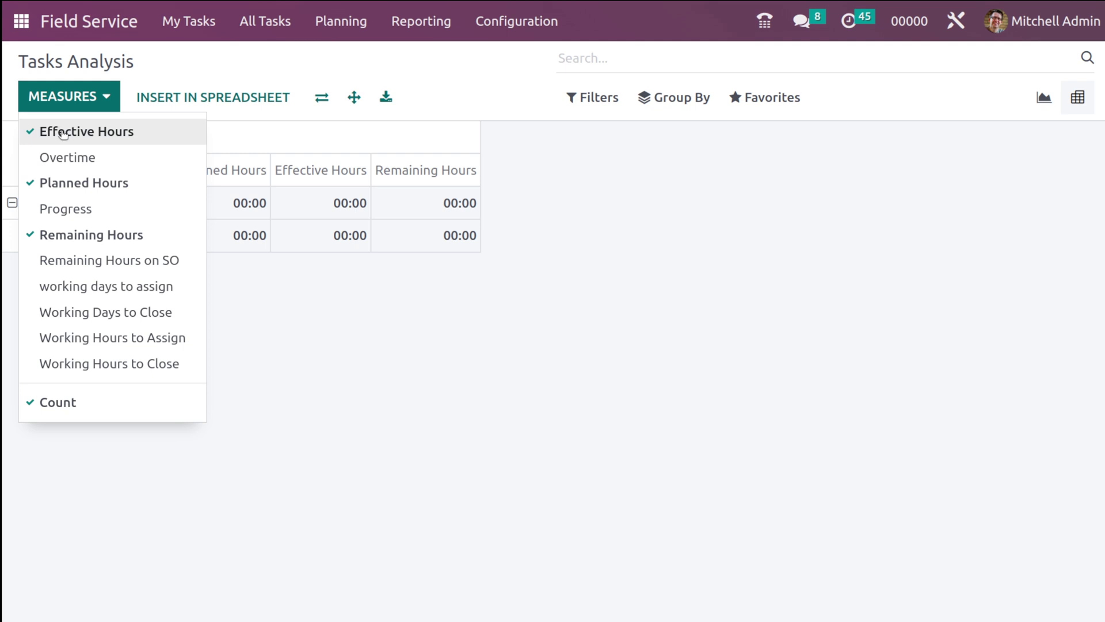
left_click(72, 156)
left_click(72, 156)
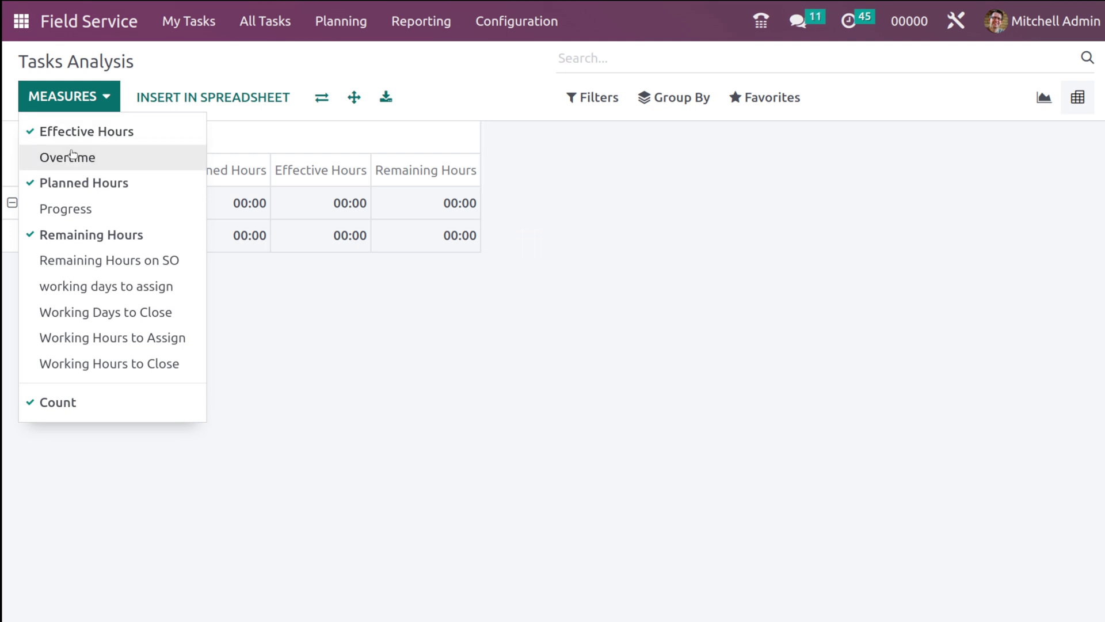
left_click(72, 154)
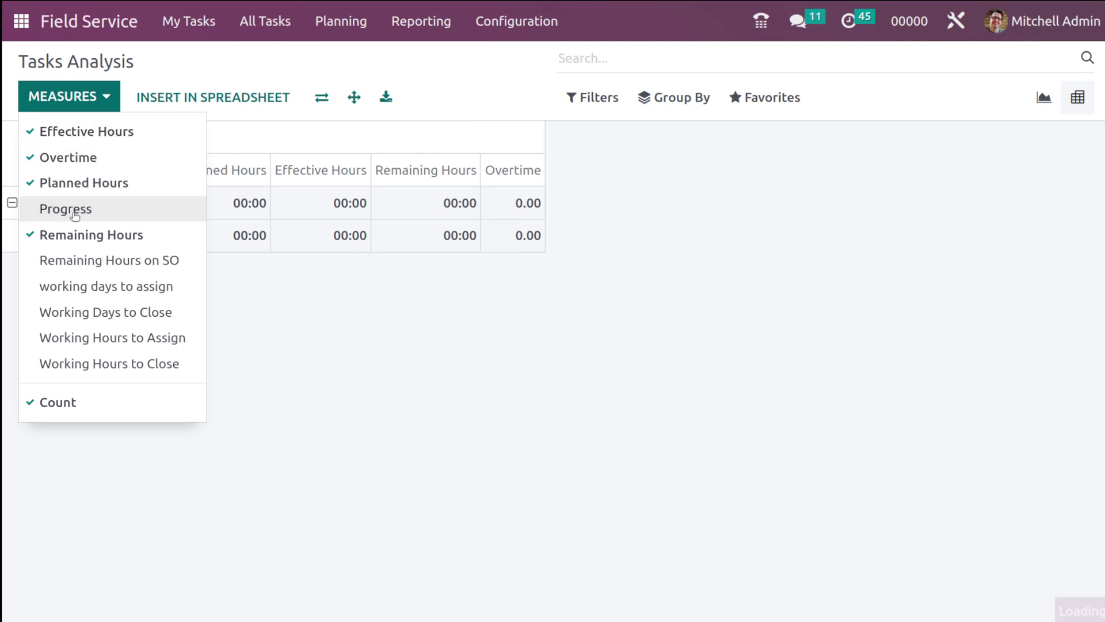
left_click(75, 214)
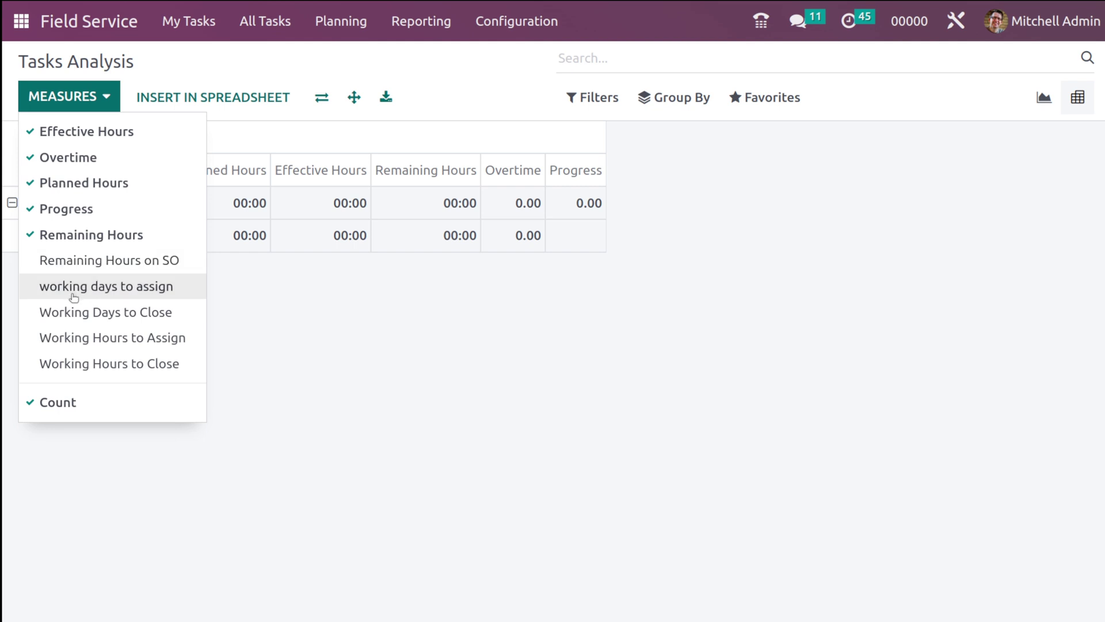
left_click(74, 288)
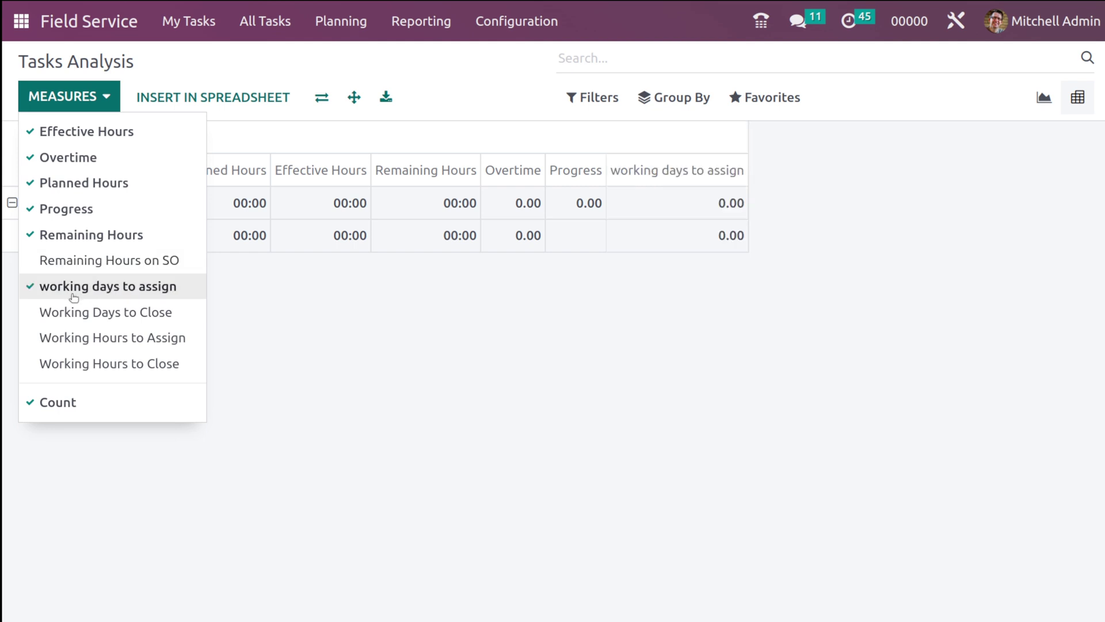
left_click(402, 396)
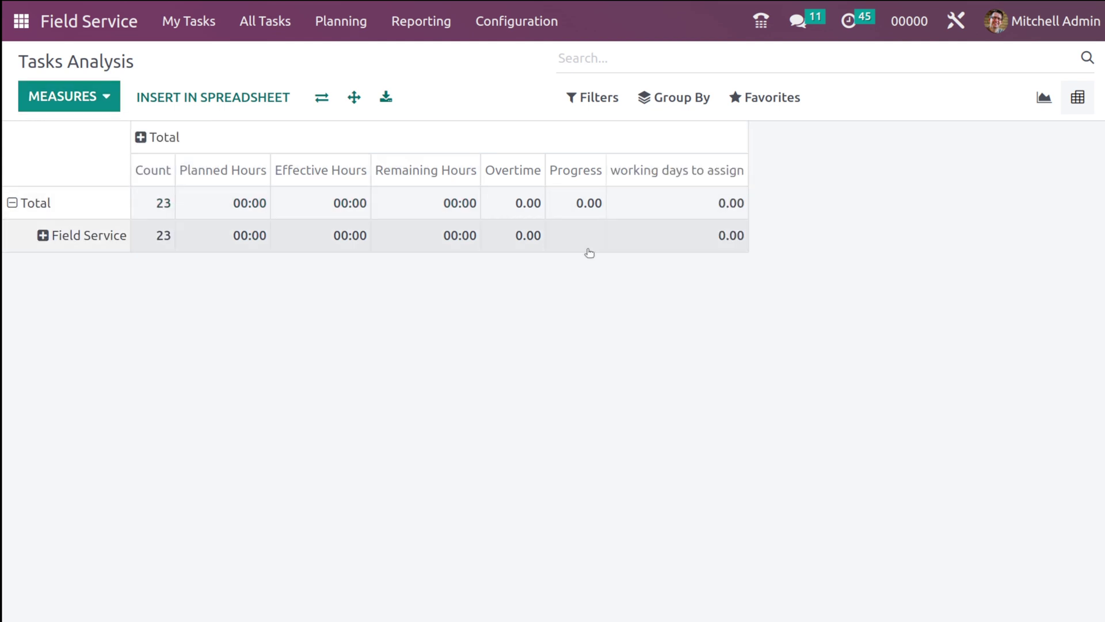
Insert the pivot into the Untitled spreadsheet as Sheet2, then return to Tasks Analysis
left_click(191, 103)
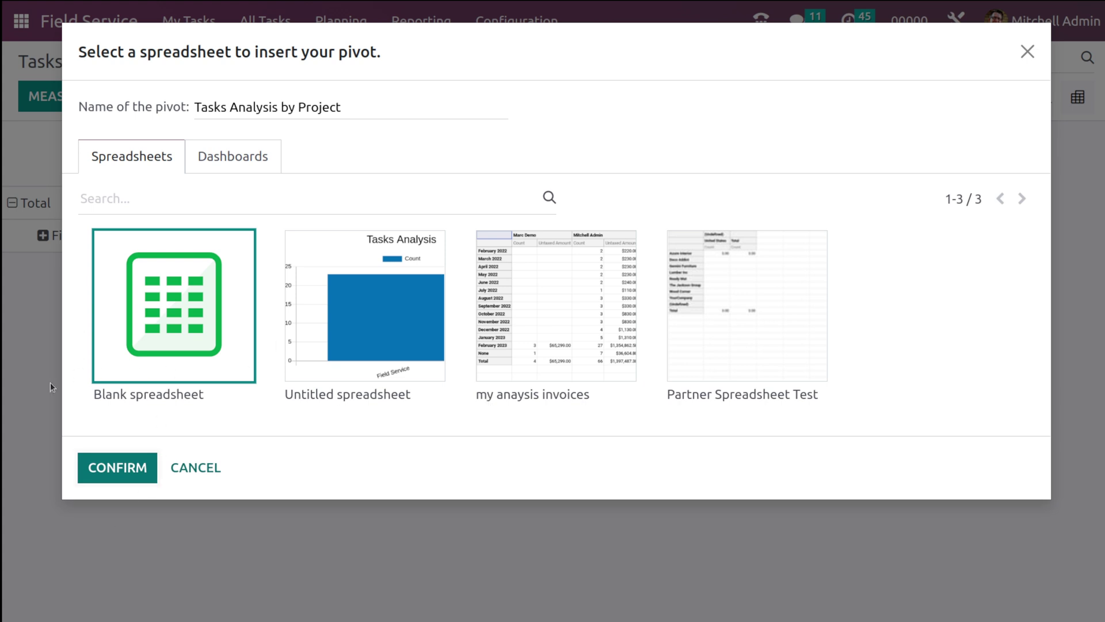
left_click(357, 347)
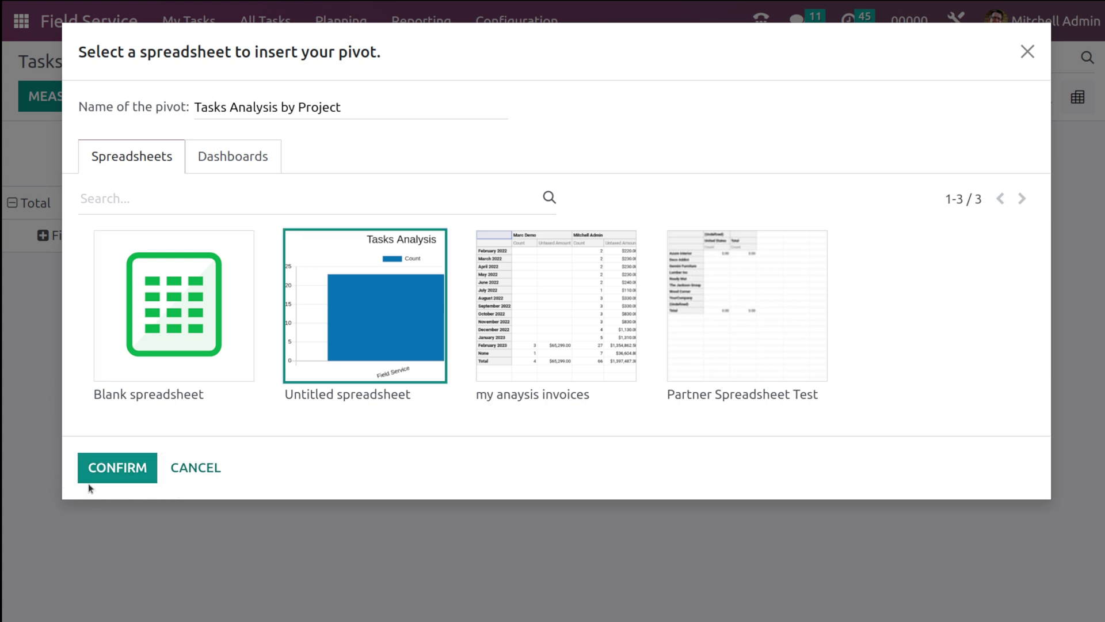
left_click(118, 467)
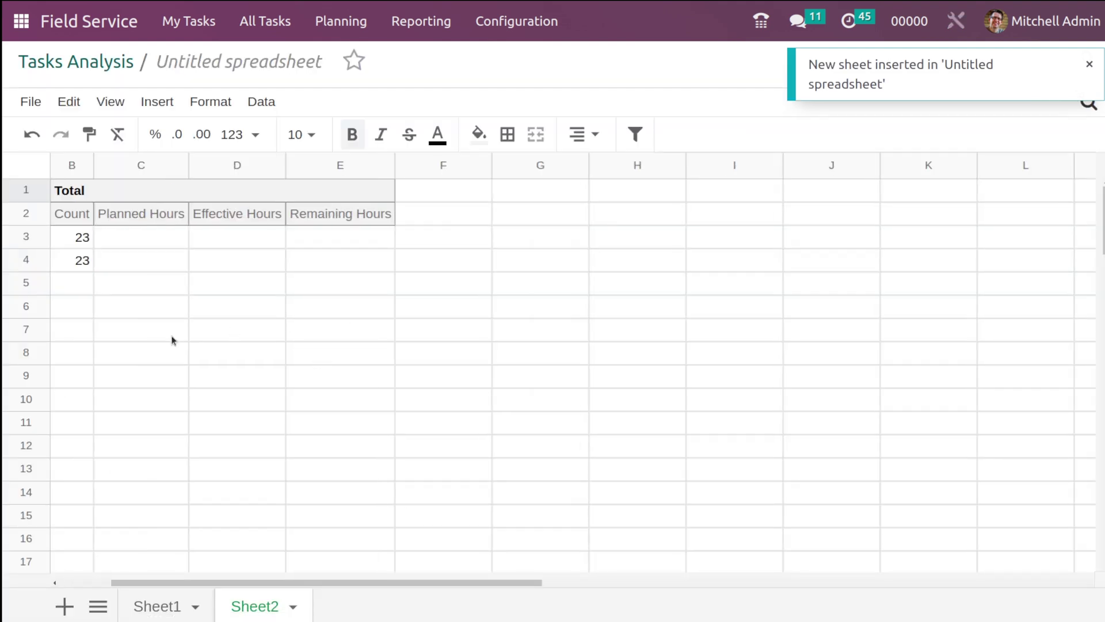
left_click(118, 70)
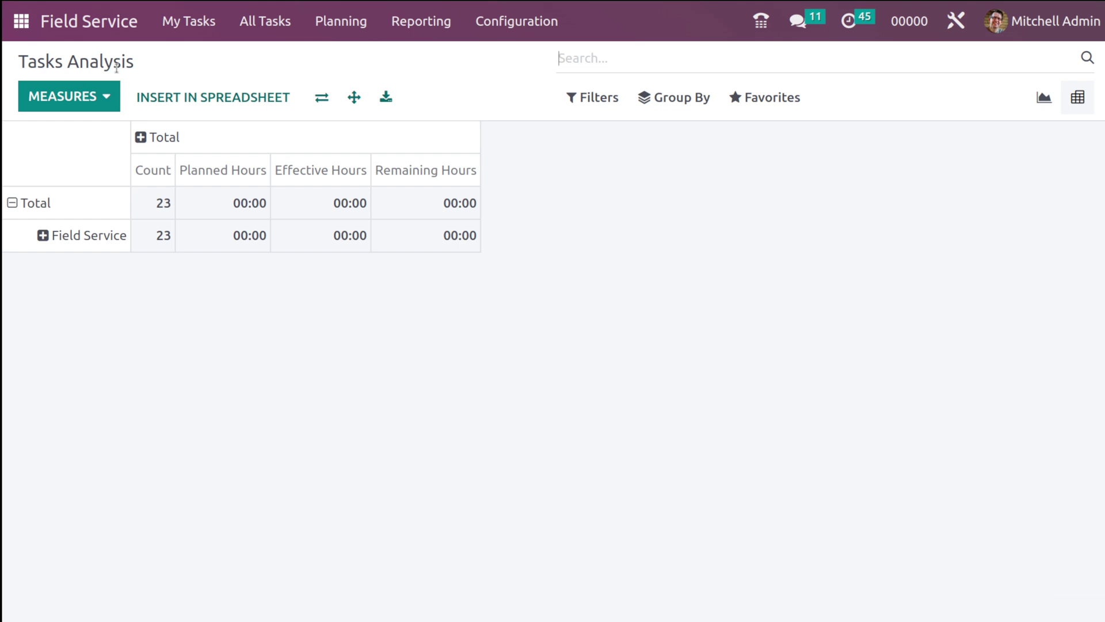
Choose Insert view in article from the Favorites menu to list the Knowledge articles
left_click(761, 96)
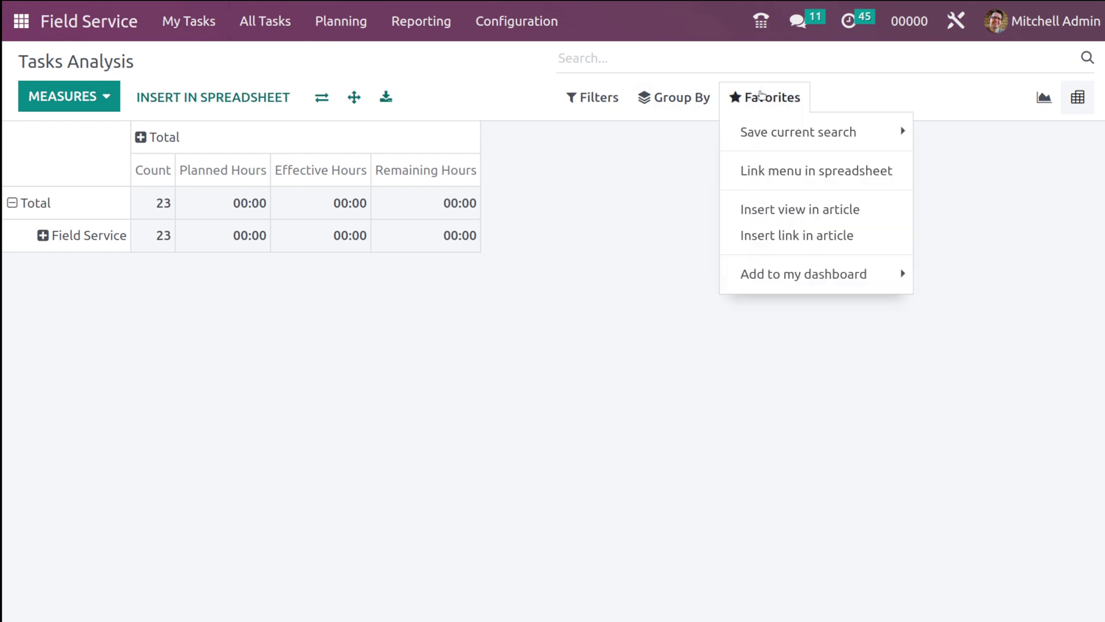
left_click(734, 129)
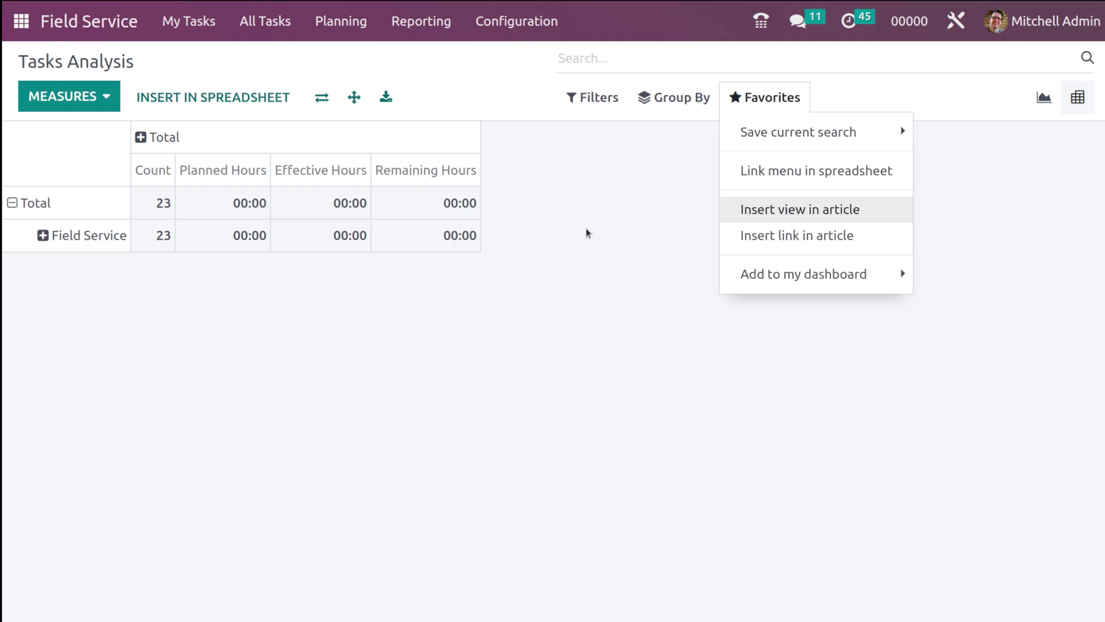
left_click(772, 206)
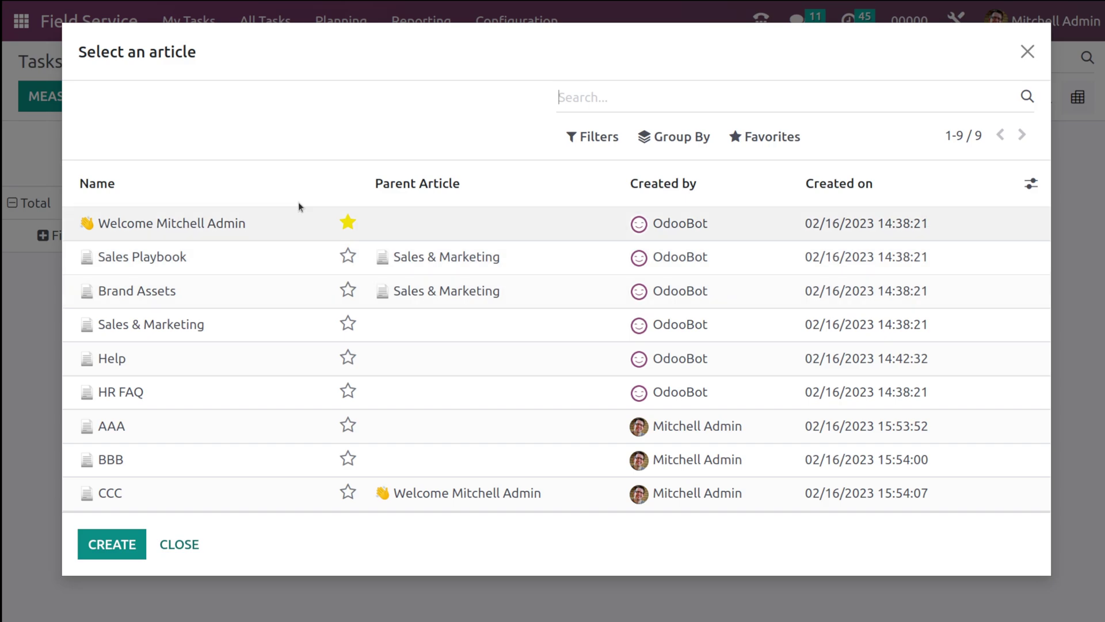
Embed the Tasks Analysis pivot in the Welcome article, check it, then return to the pivot
left_click(292, 221)
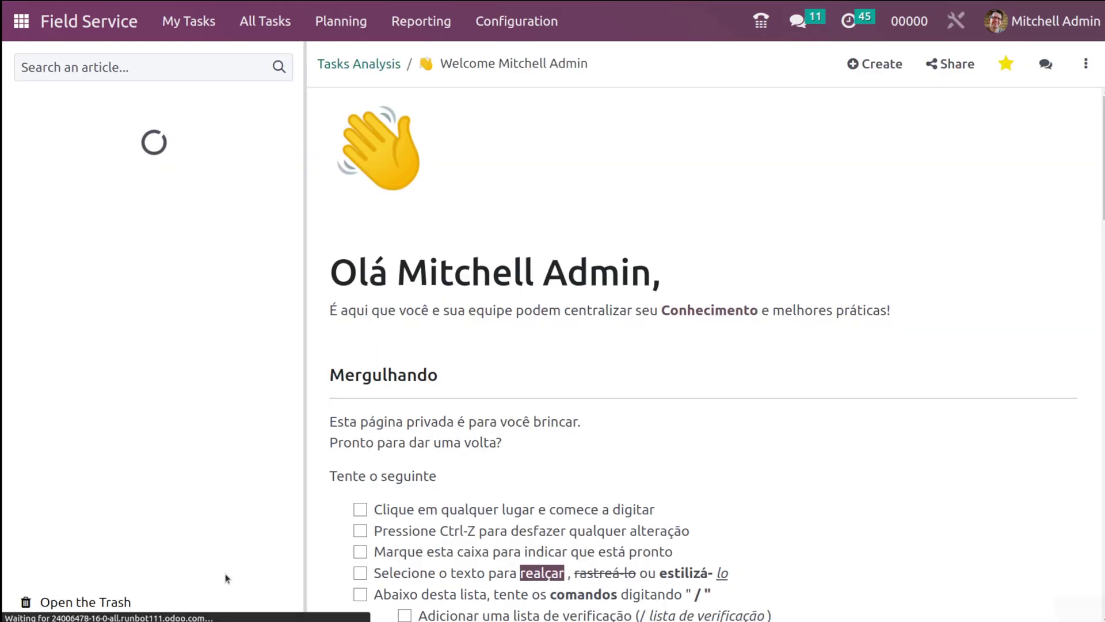
scroll(480, 616, "down", 20)
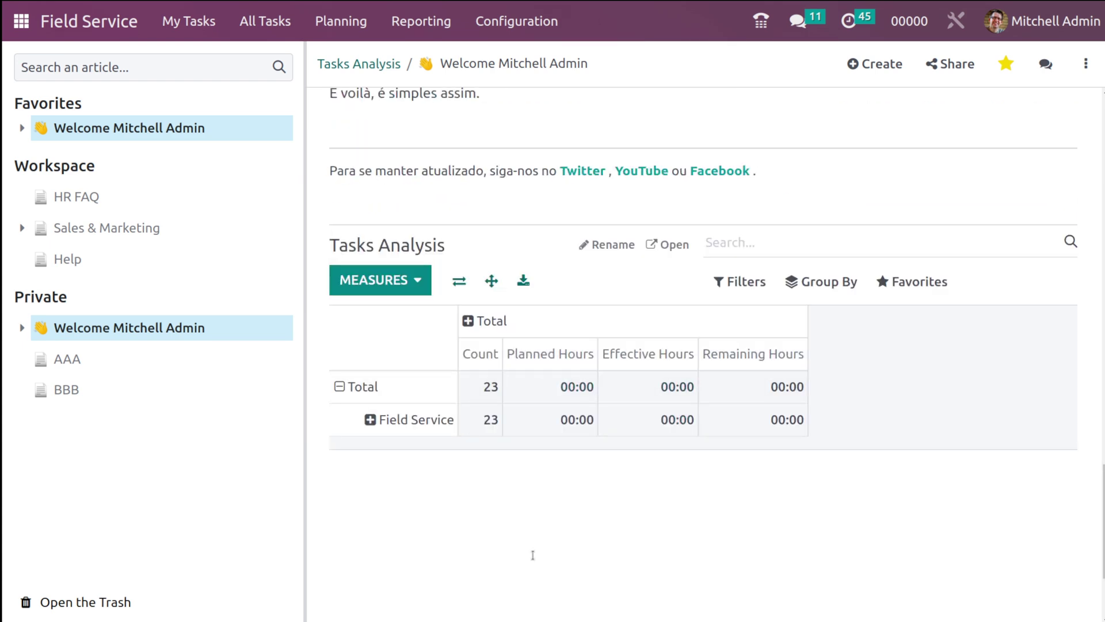
left_click(333, 65)
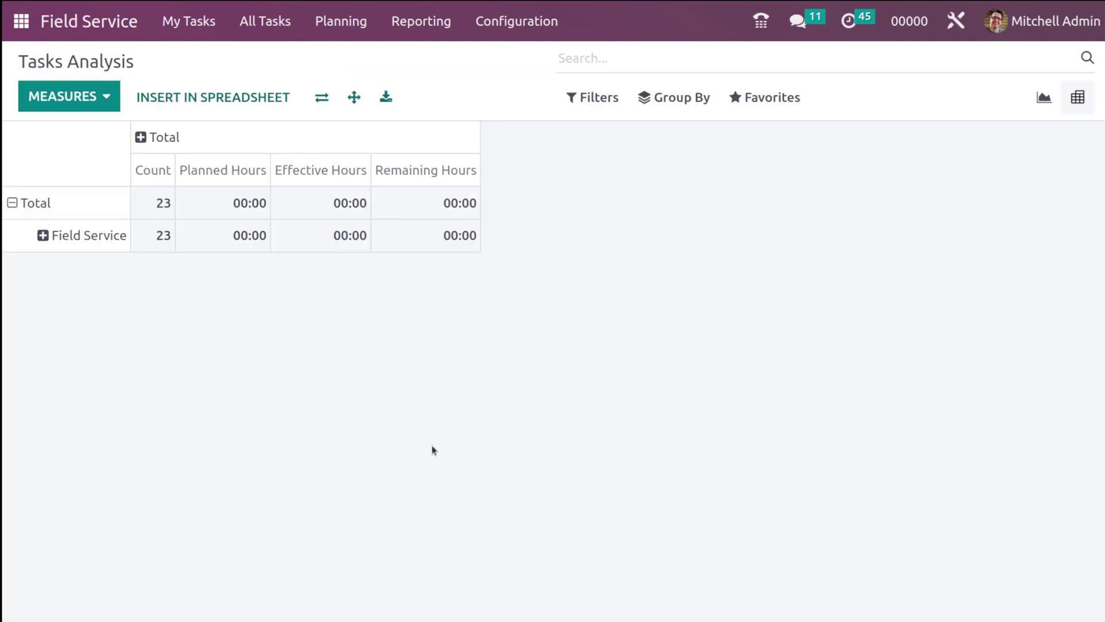